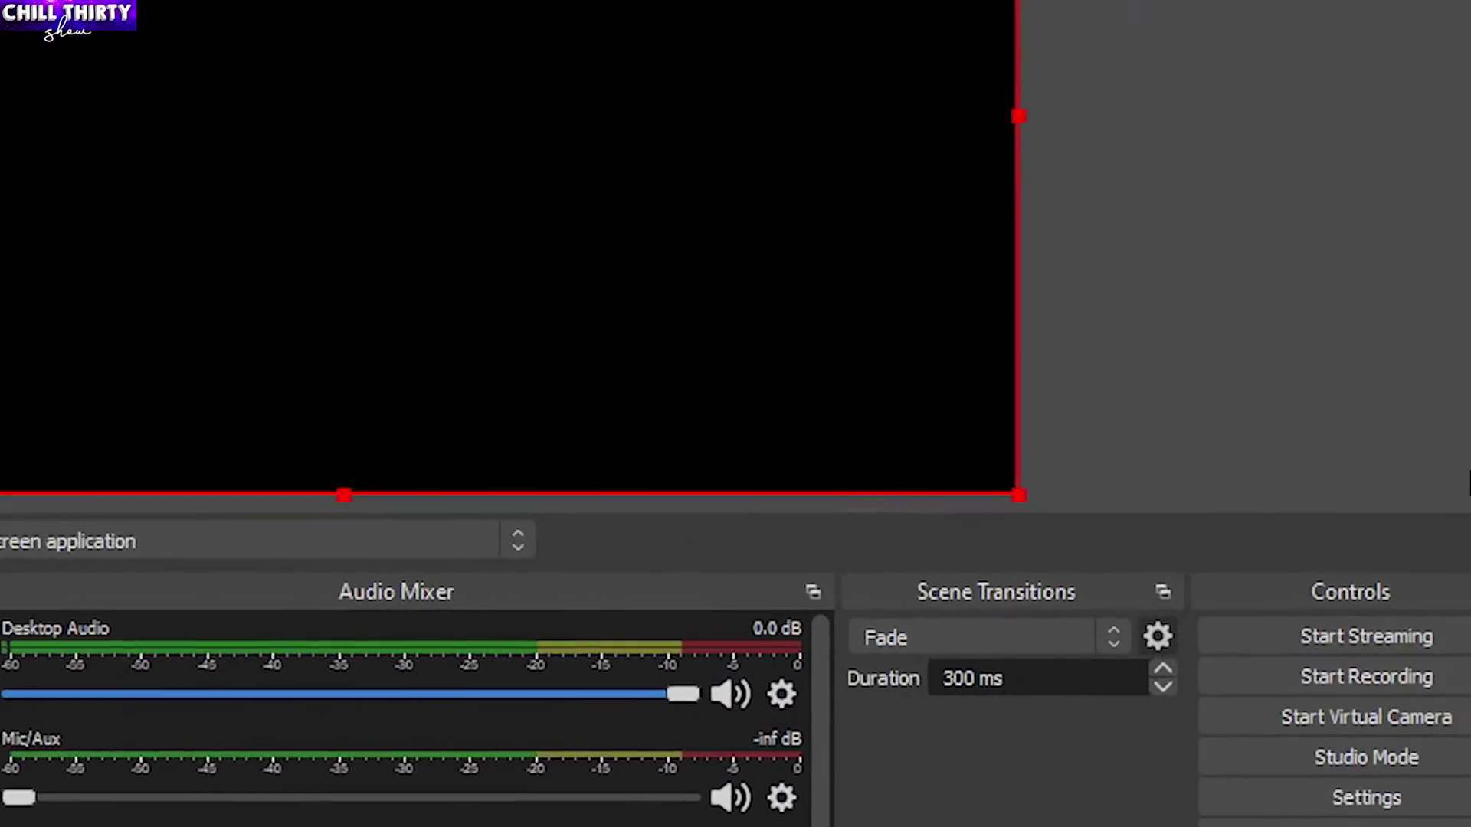
# Start recording, then minimize OBS and open the Windows Graphics settings page
pyautogui.click(1385, 683)
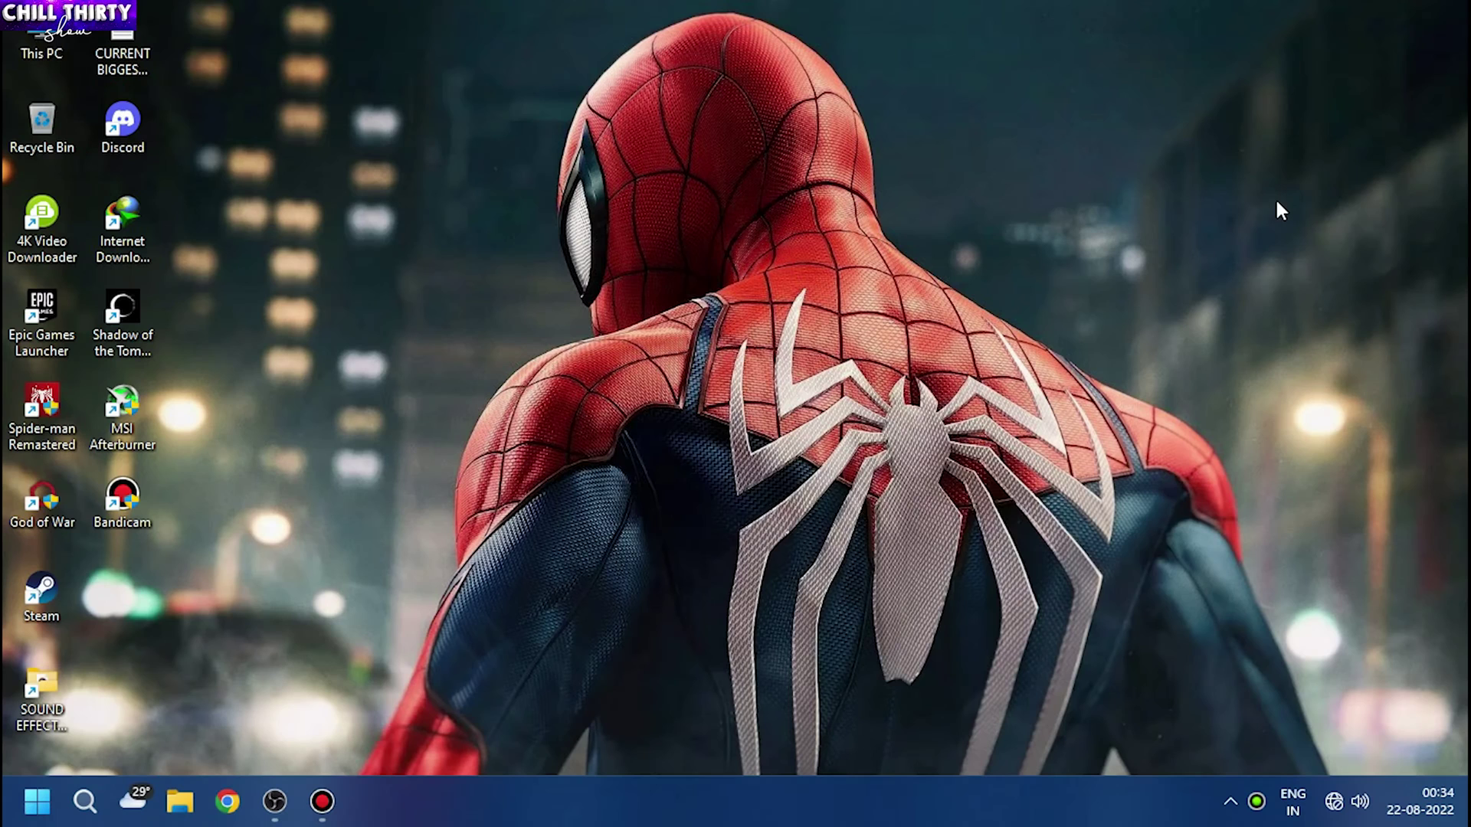
pyautogui.click(275, 802)
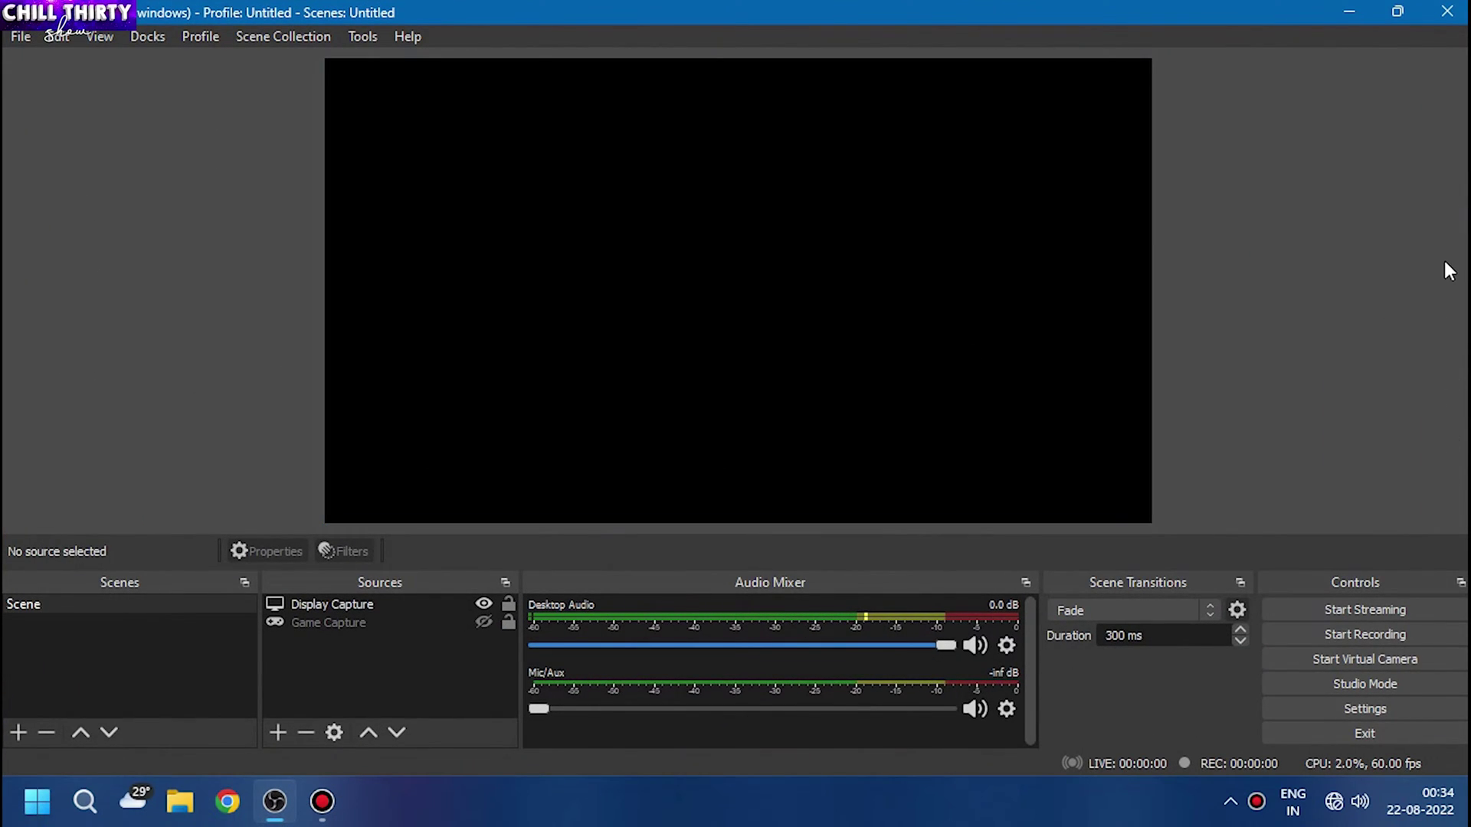
pyautogui.click(1348, 12)
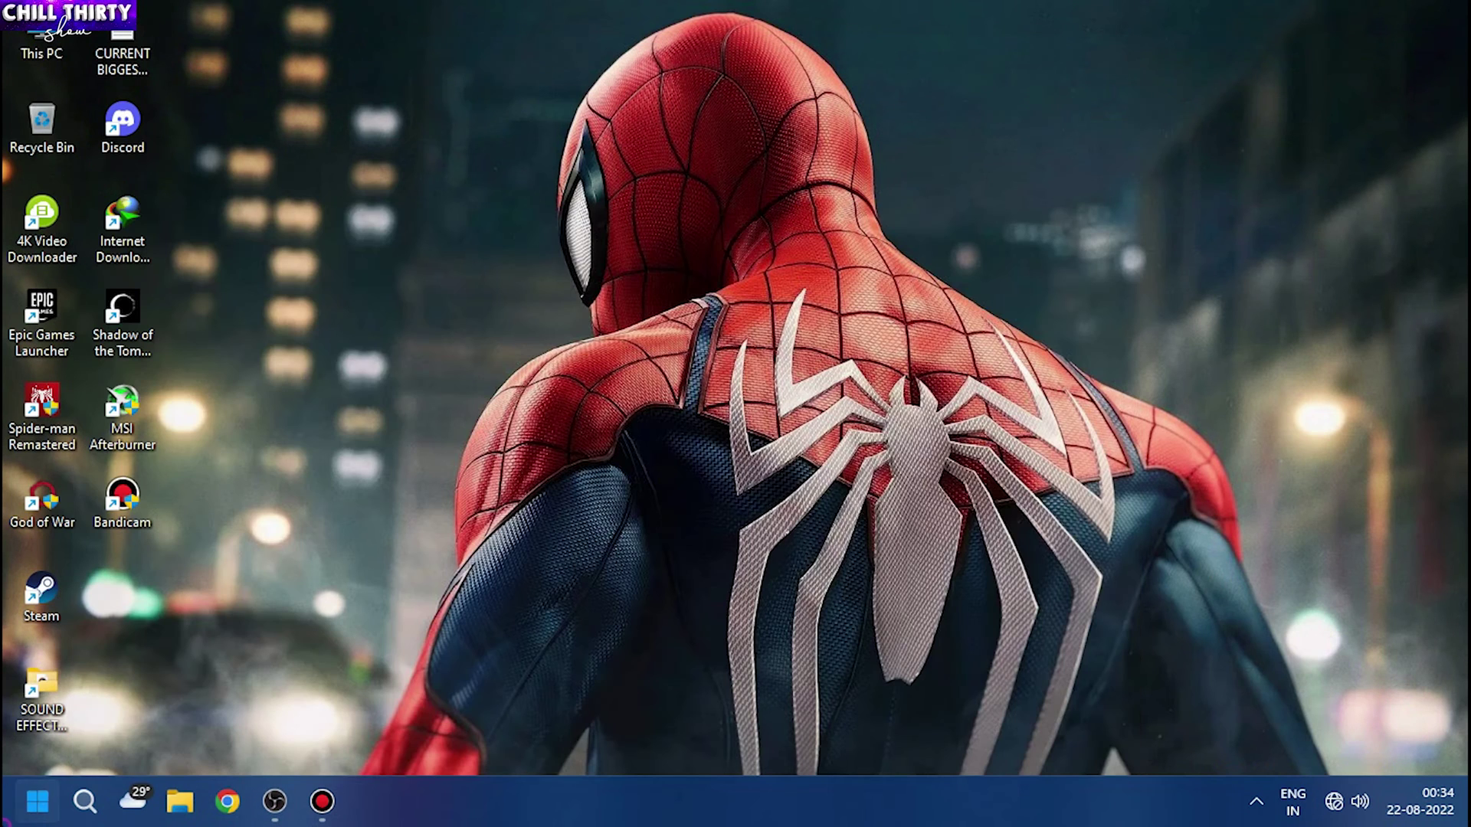
pyautogui.press('super')
pyautogui.write('gra')
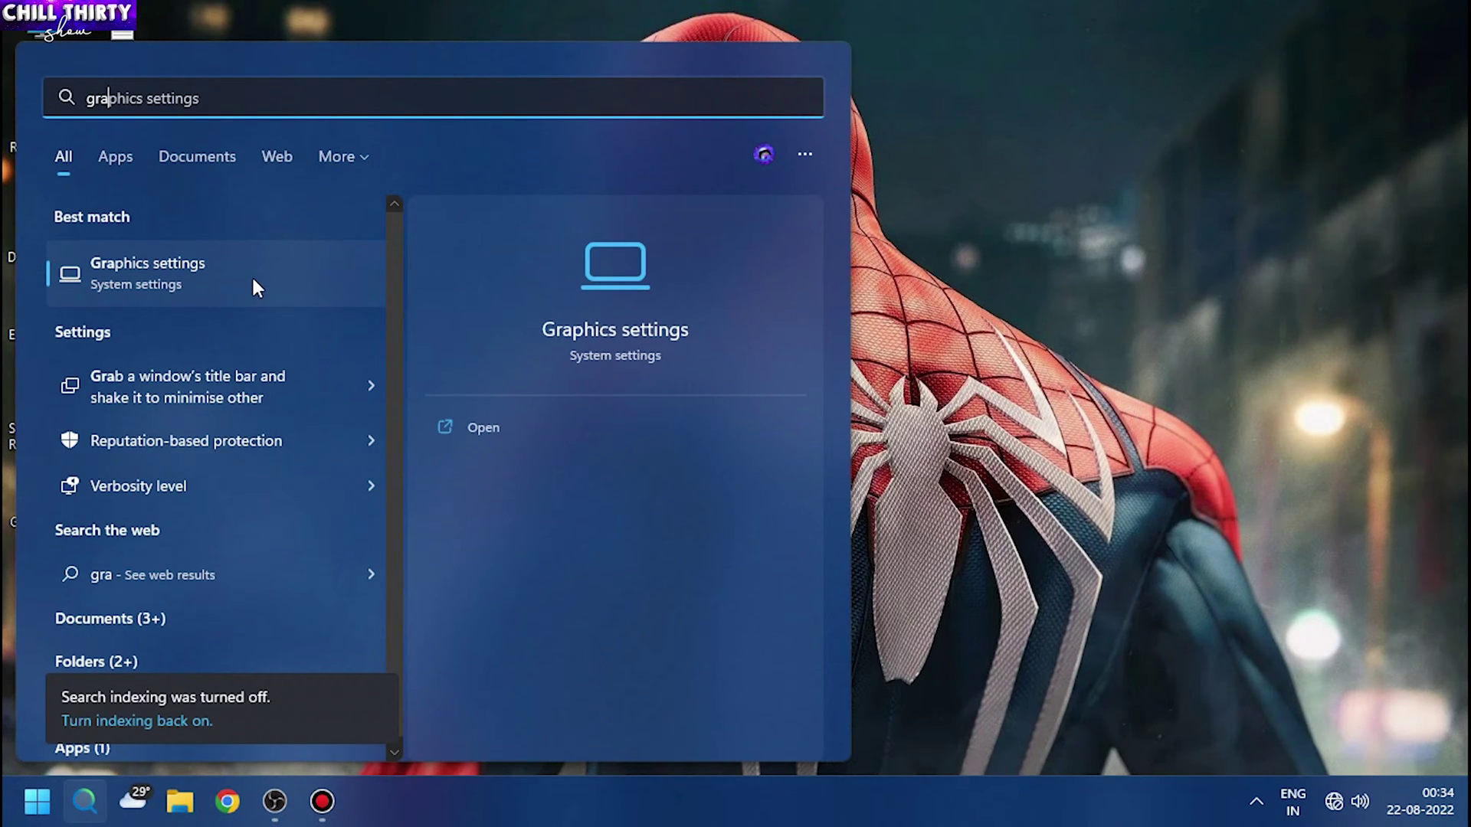
pyautogui.click(252, 275)
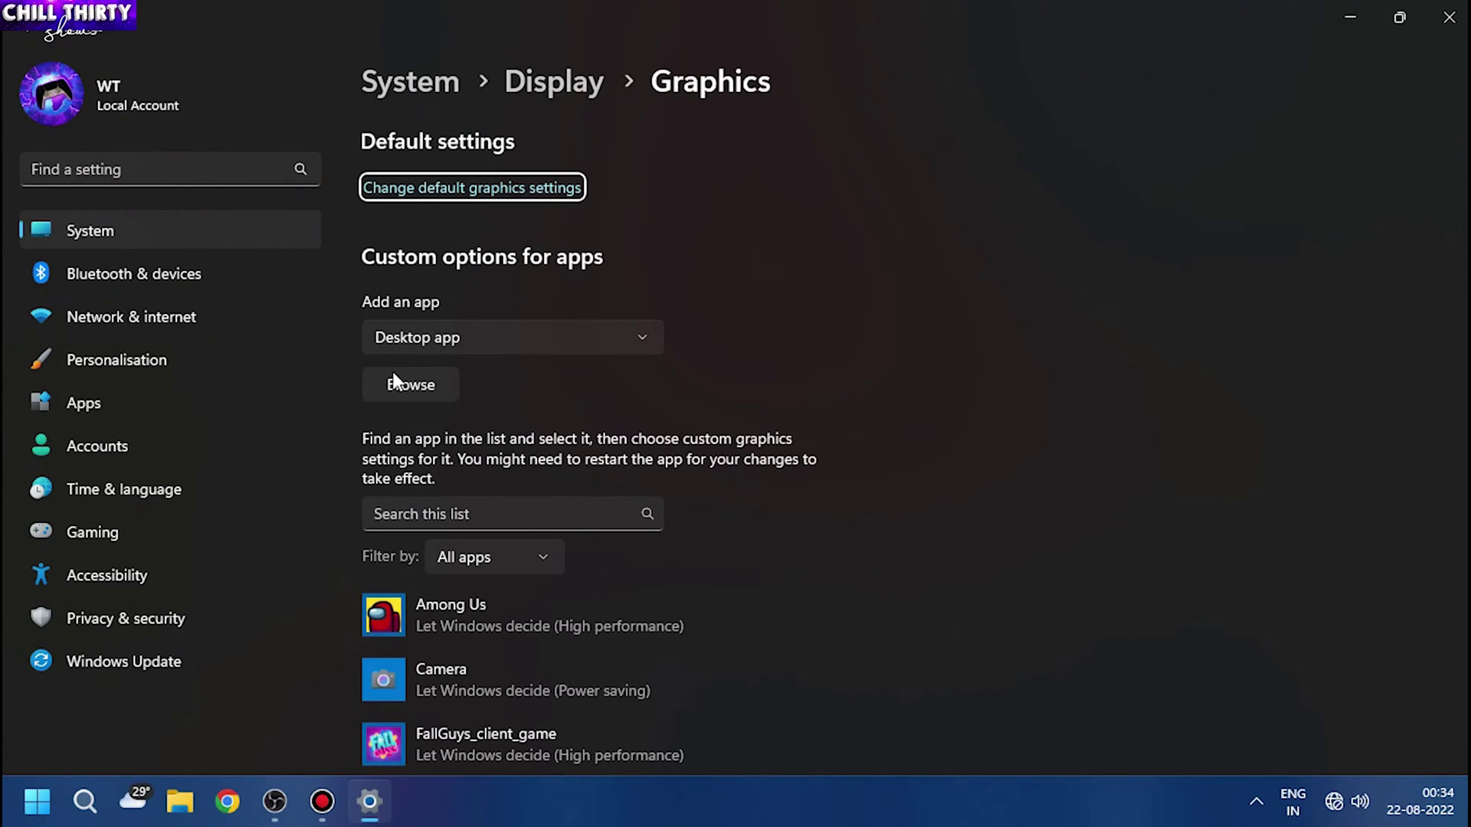
# Browse to C:\Program Files\obs-studio\bin\64bit and select obs64
pyautogui.click(416, 386)
pyautogui.doubleClick(288, 194)
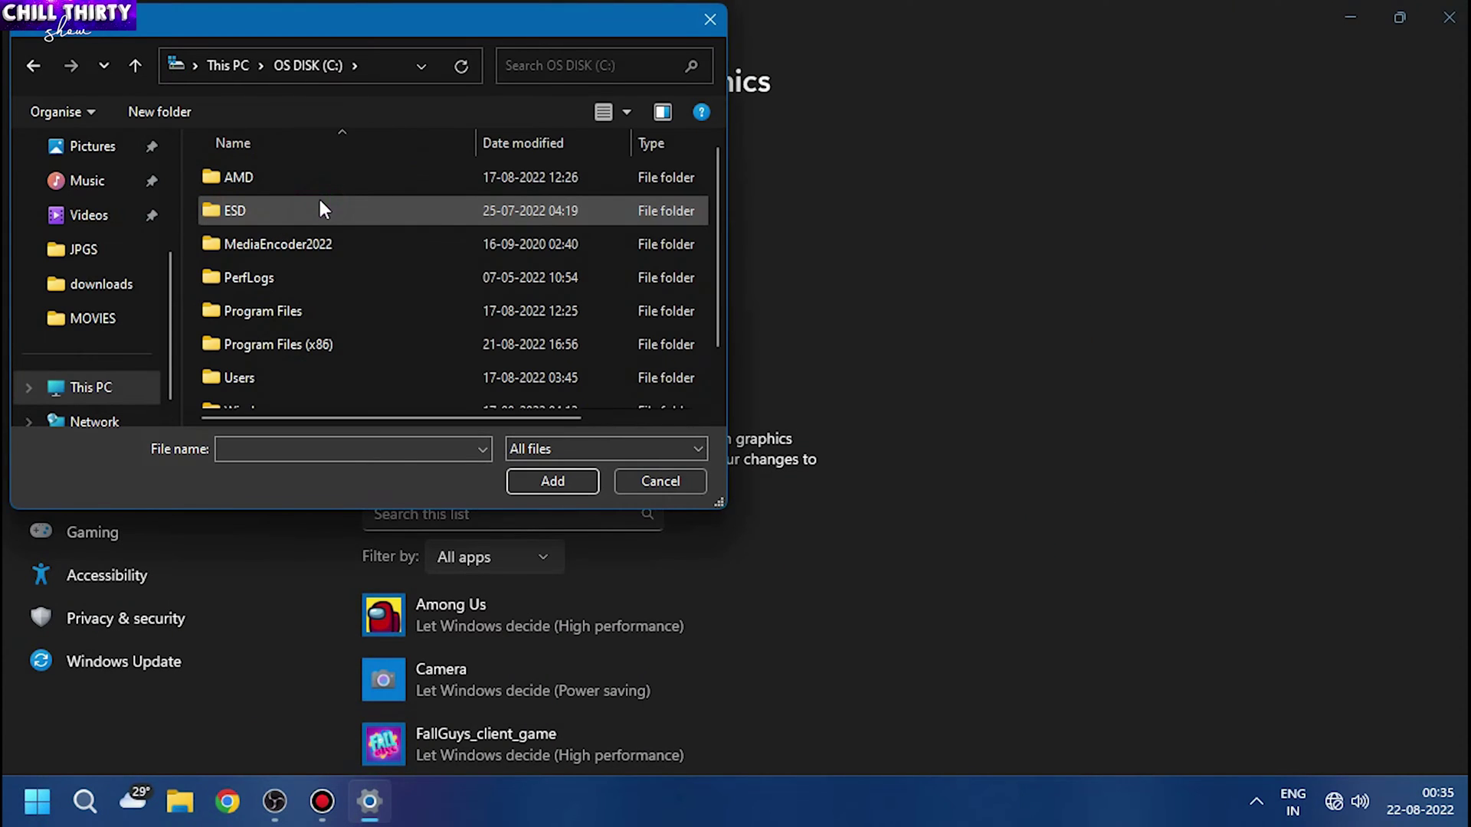
pyautogui.doubleClick(277, 311)
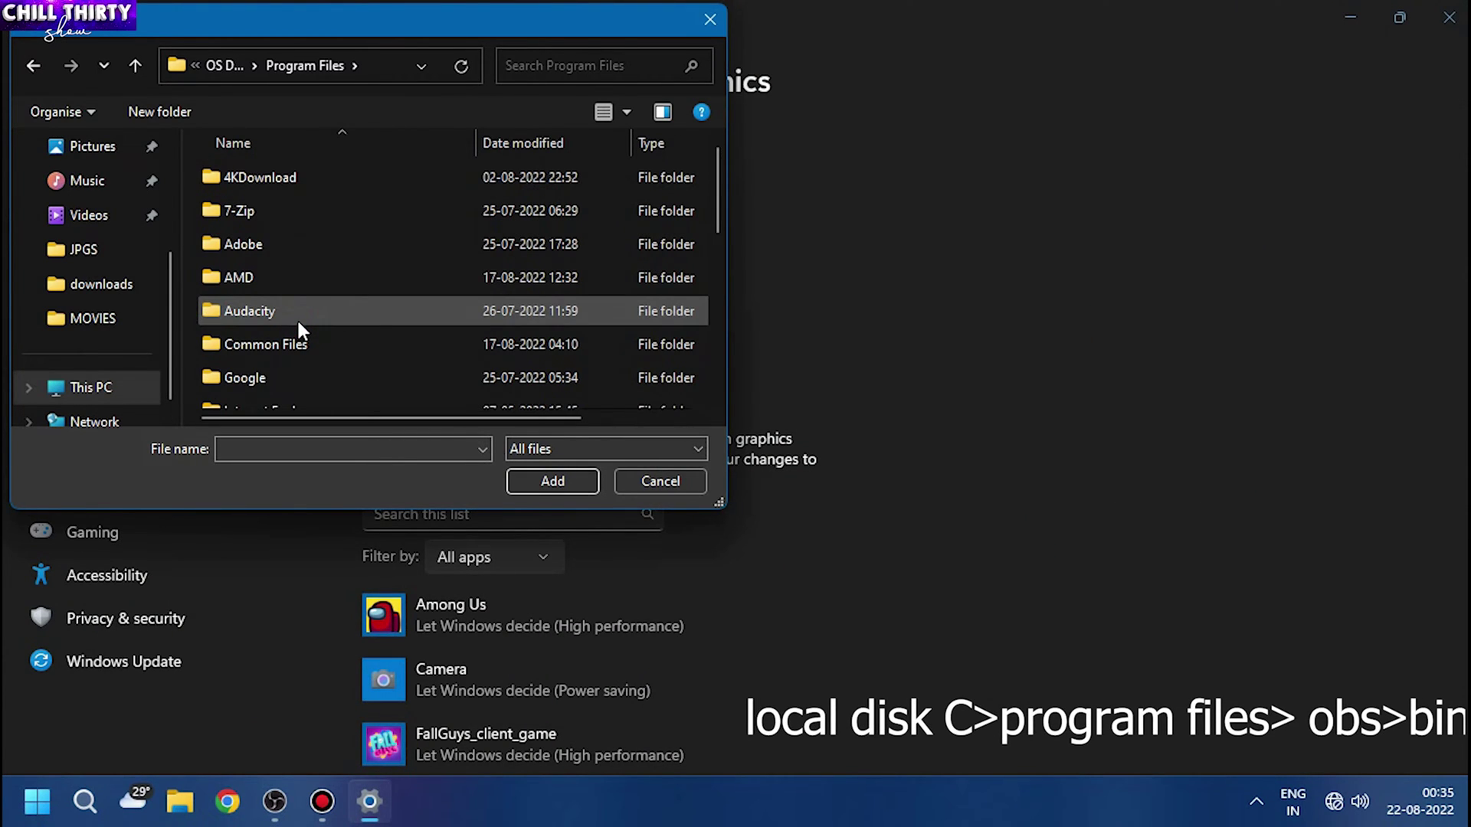
pyautogui.press('o')
pyautogui.doubleClick(275, 176)
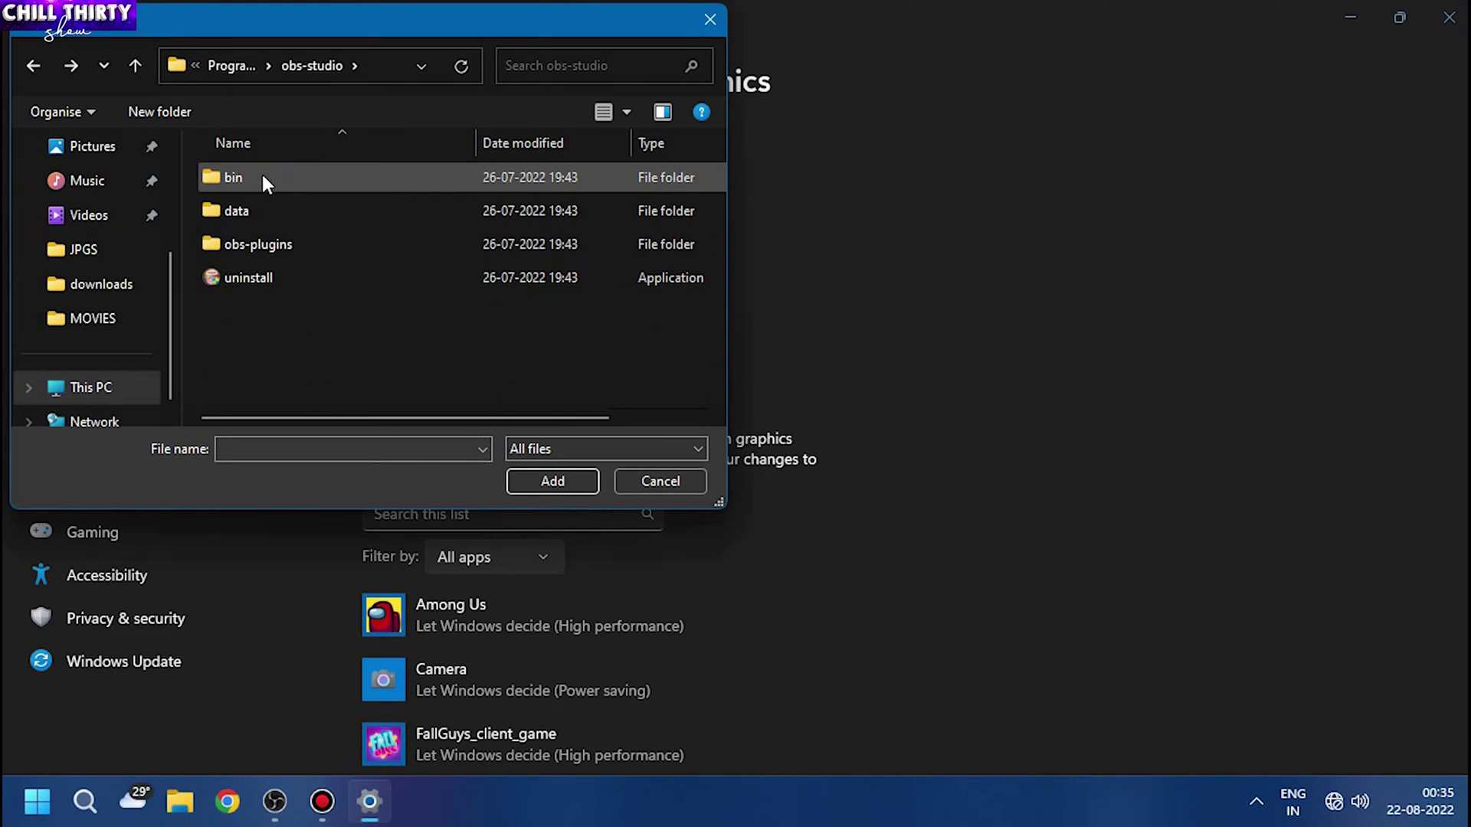
pyautogui.doubleClick(264, 177)
pyautogui.doubleClick(263, 177)
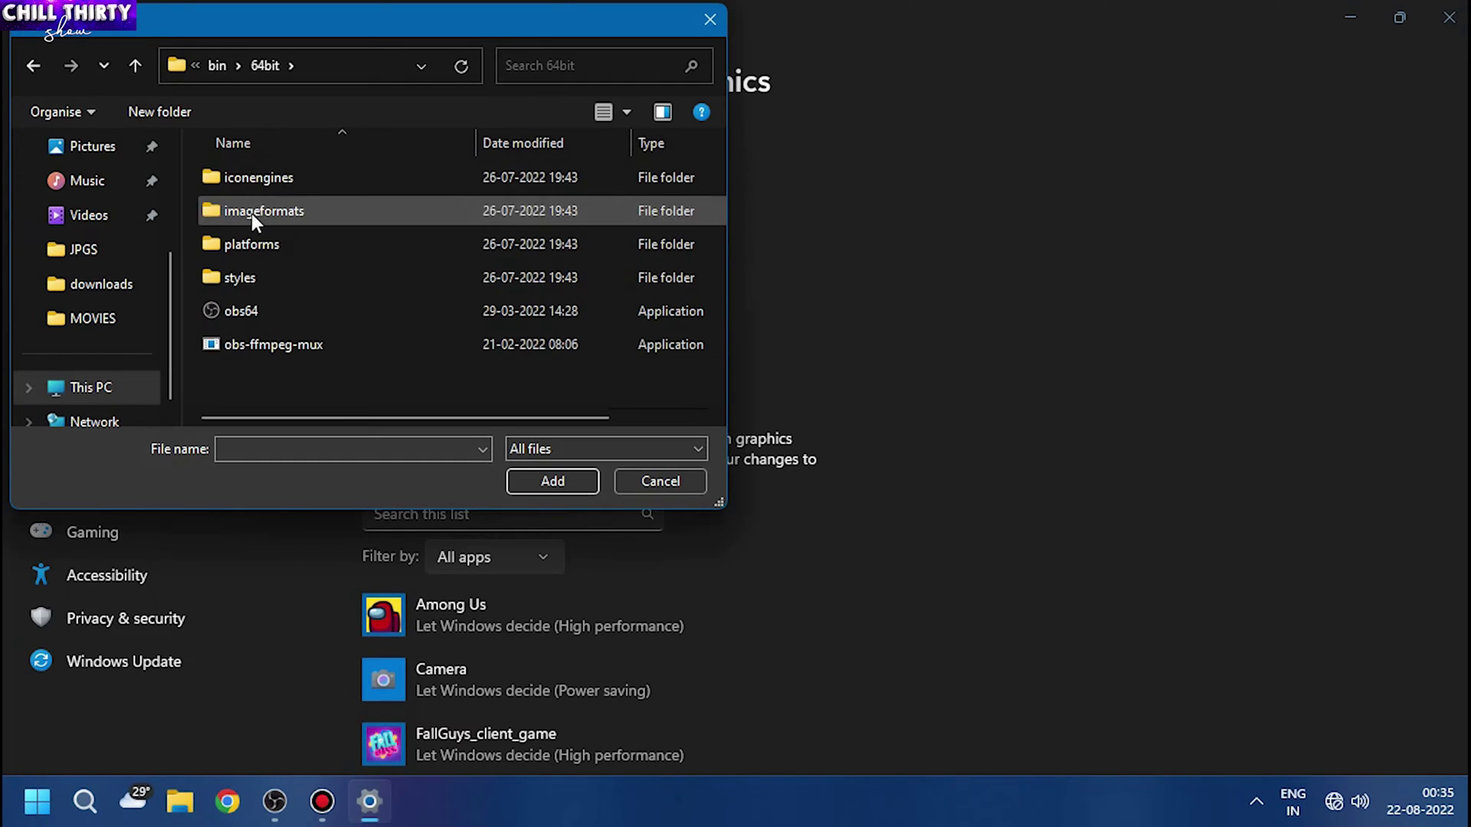
pyautogui.click(243, 310)
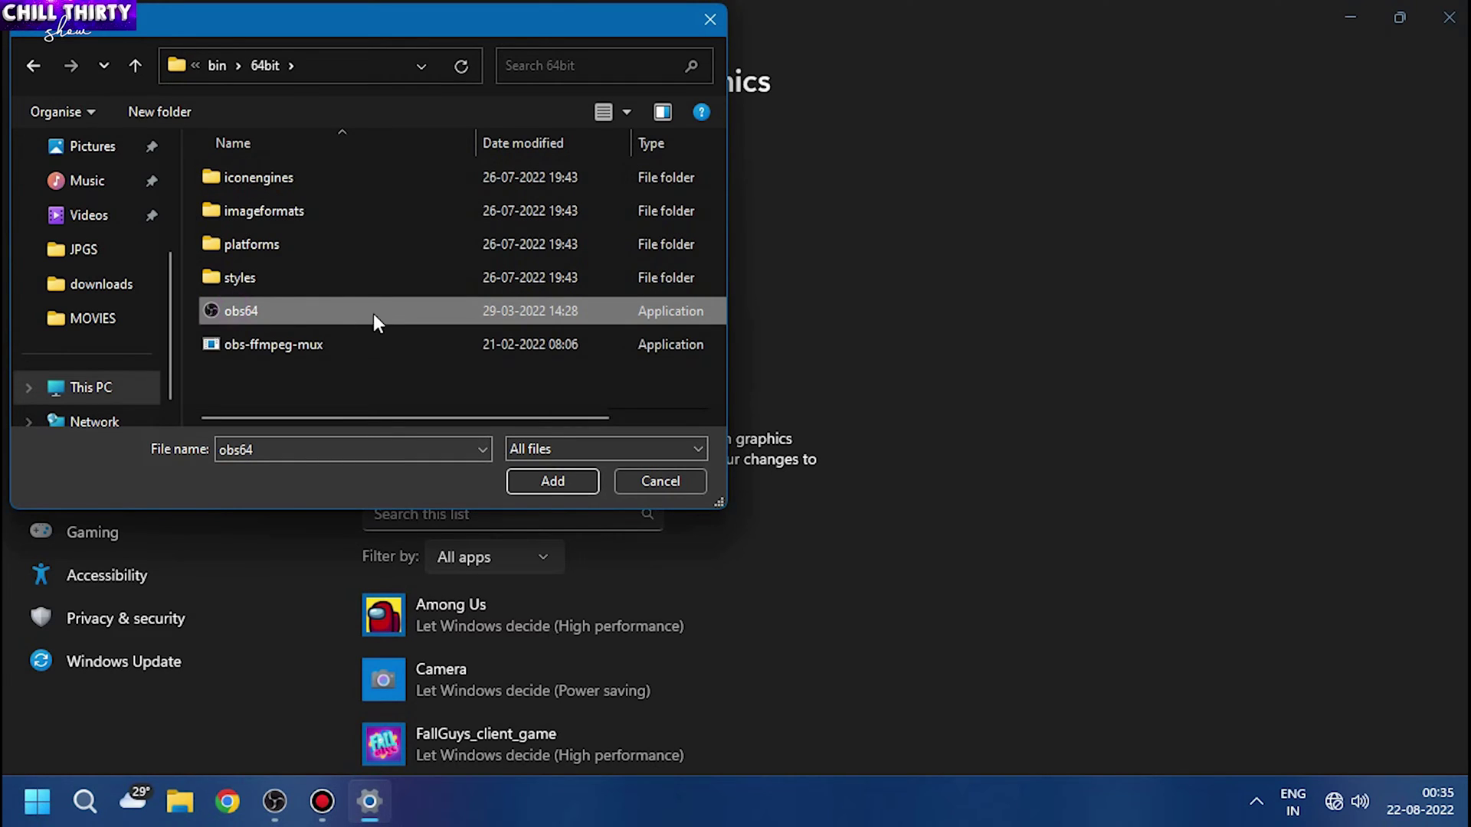
# Add obs64 to the Graphics list and set OBS Studio's preference to High performance
pyautogui.click(551, 481)
pyautogui.scroll(-3, 1096, 406)
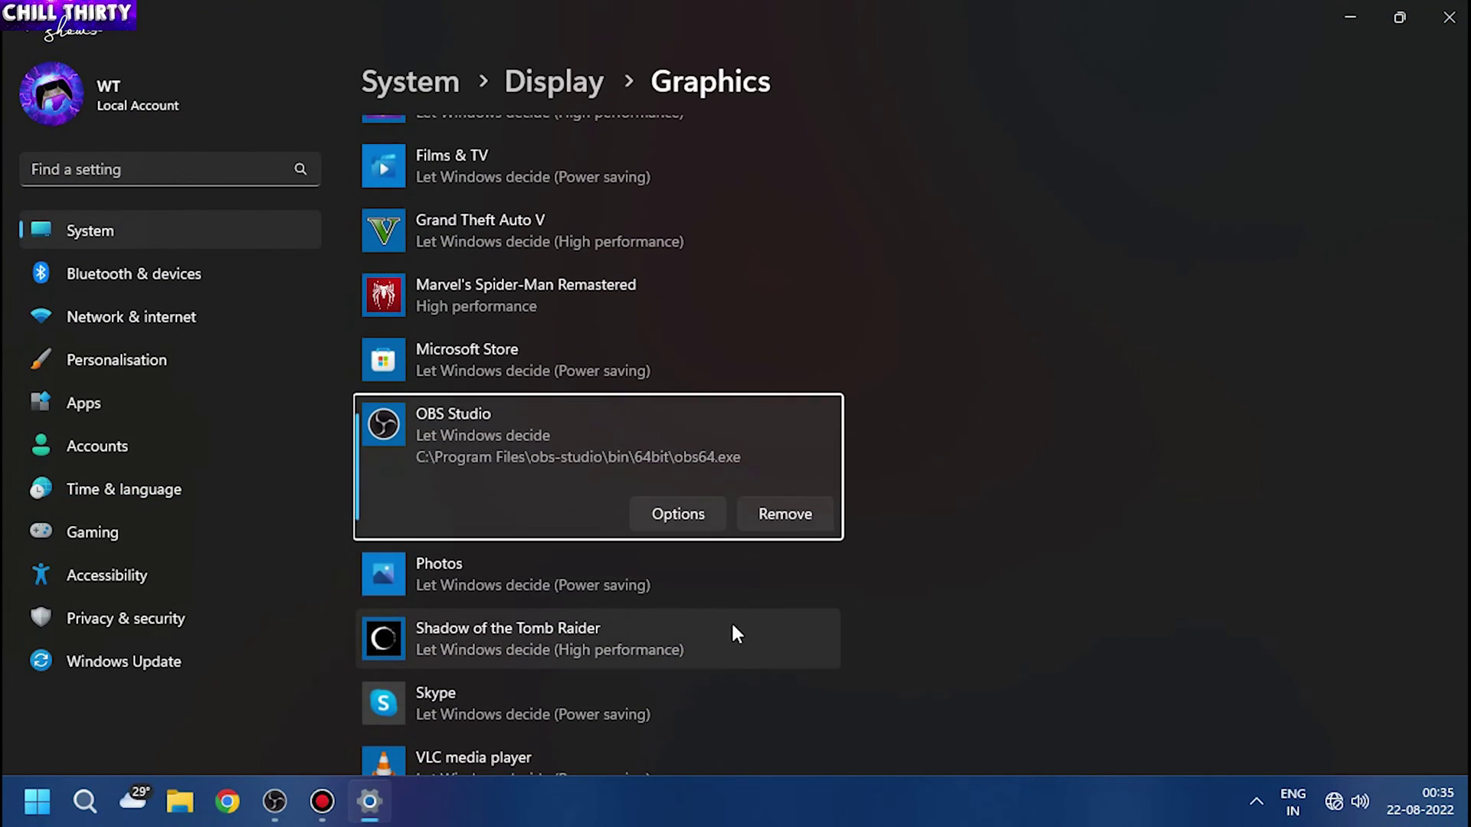
pyautogui.click(684, 516)
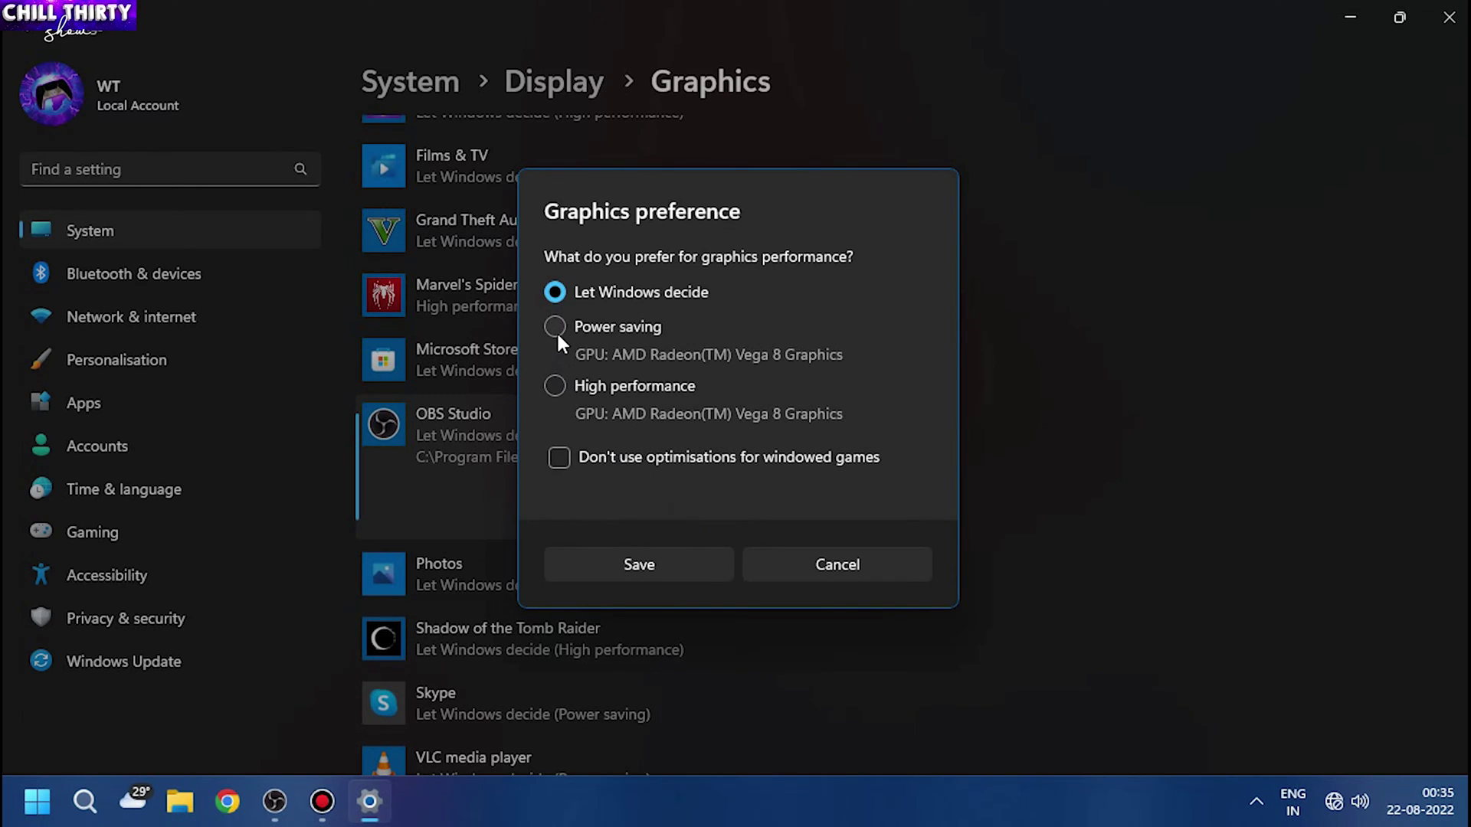
pyautogui.click(555, 328)
pyautogui.click(554, 386)
pyautogui.click(552, 393)
pyautogui.click(551, 331)
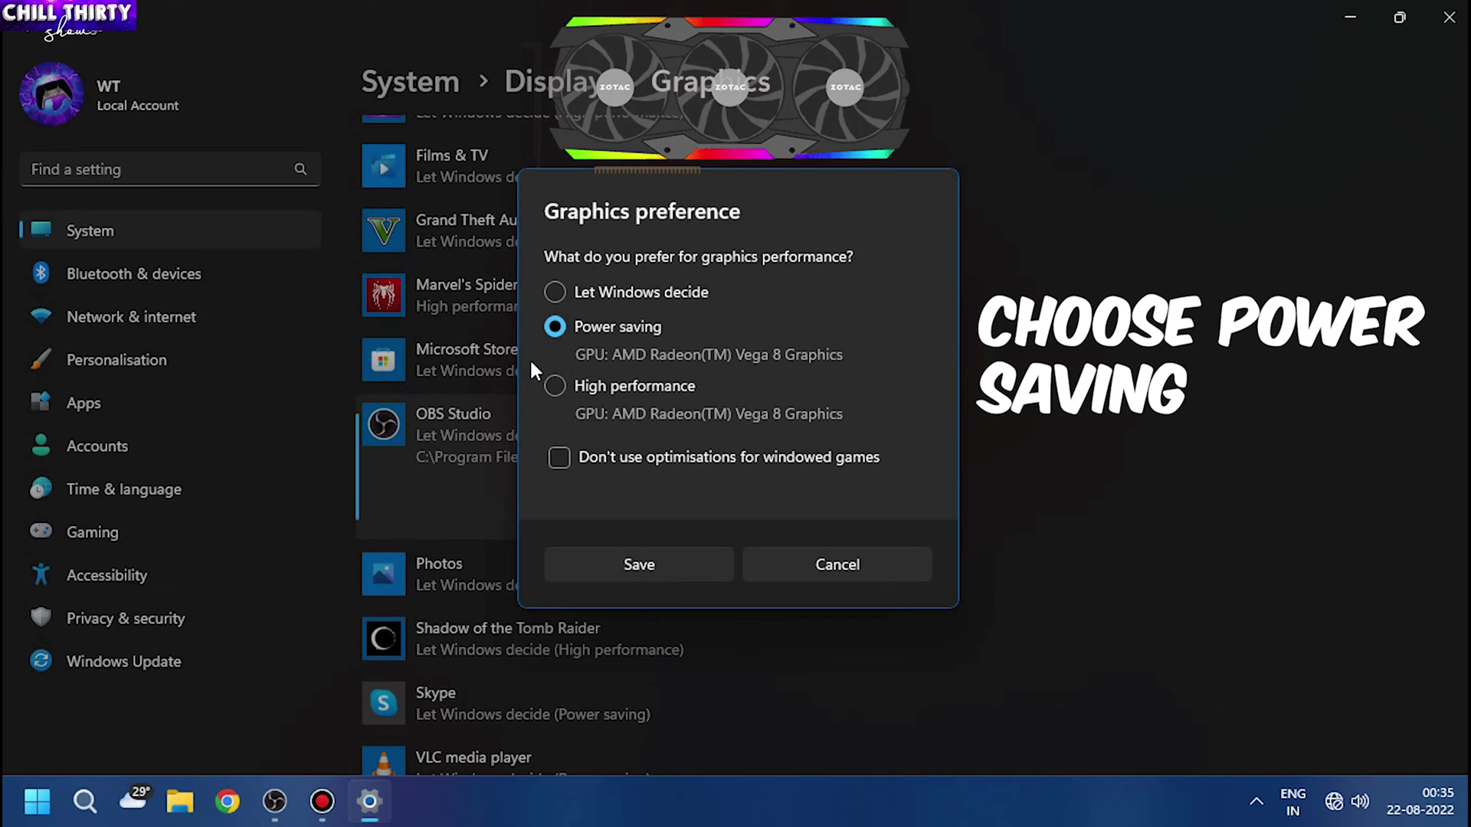
pyautogui.click(555, 386)
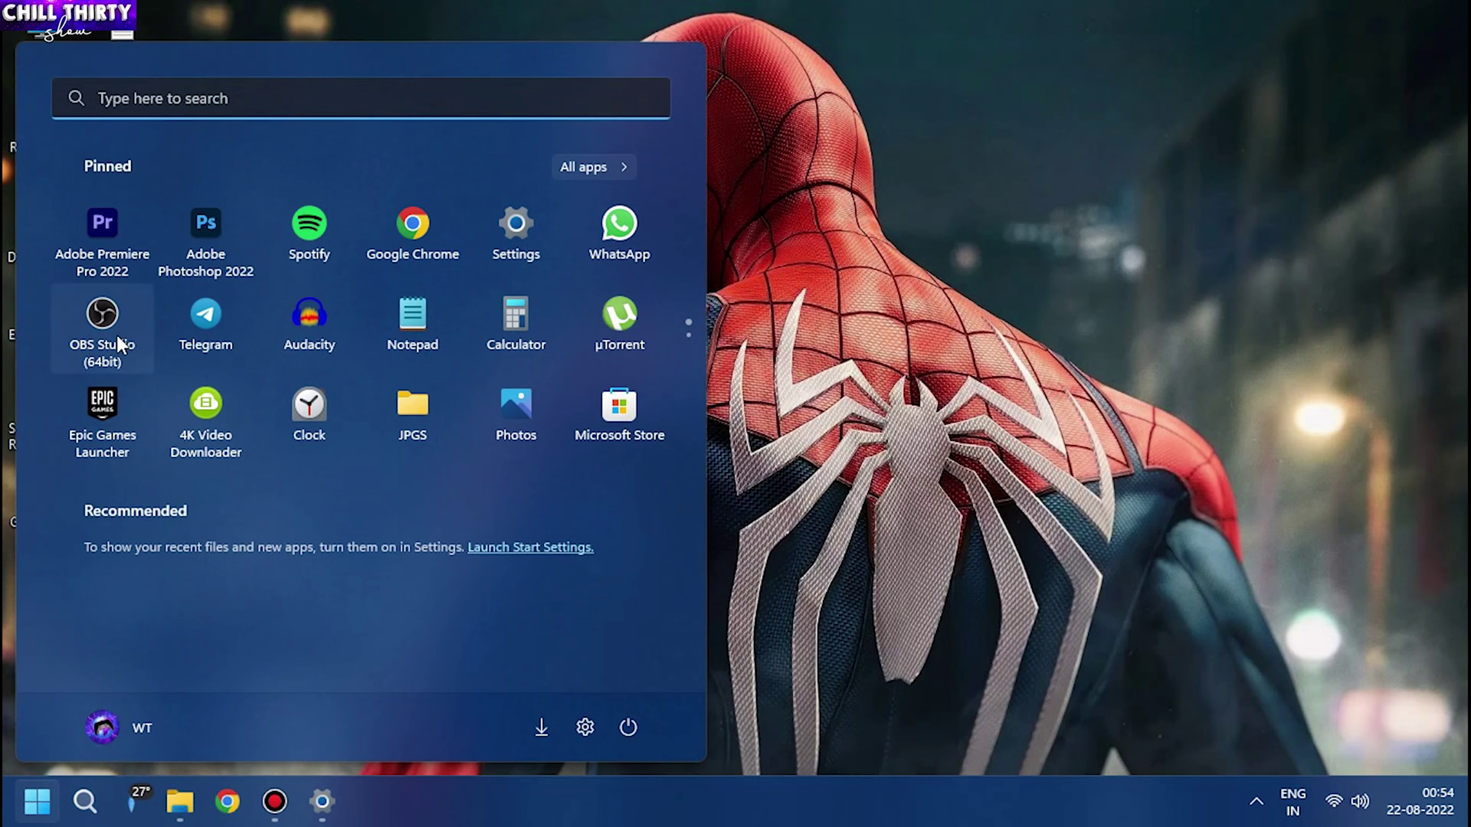
# Run OBS Studio (64bit) as administrator and fit the Game Capture to the screen
pyautogui.rightClick(118, 339)
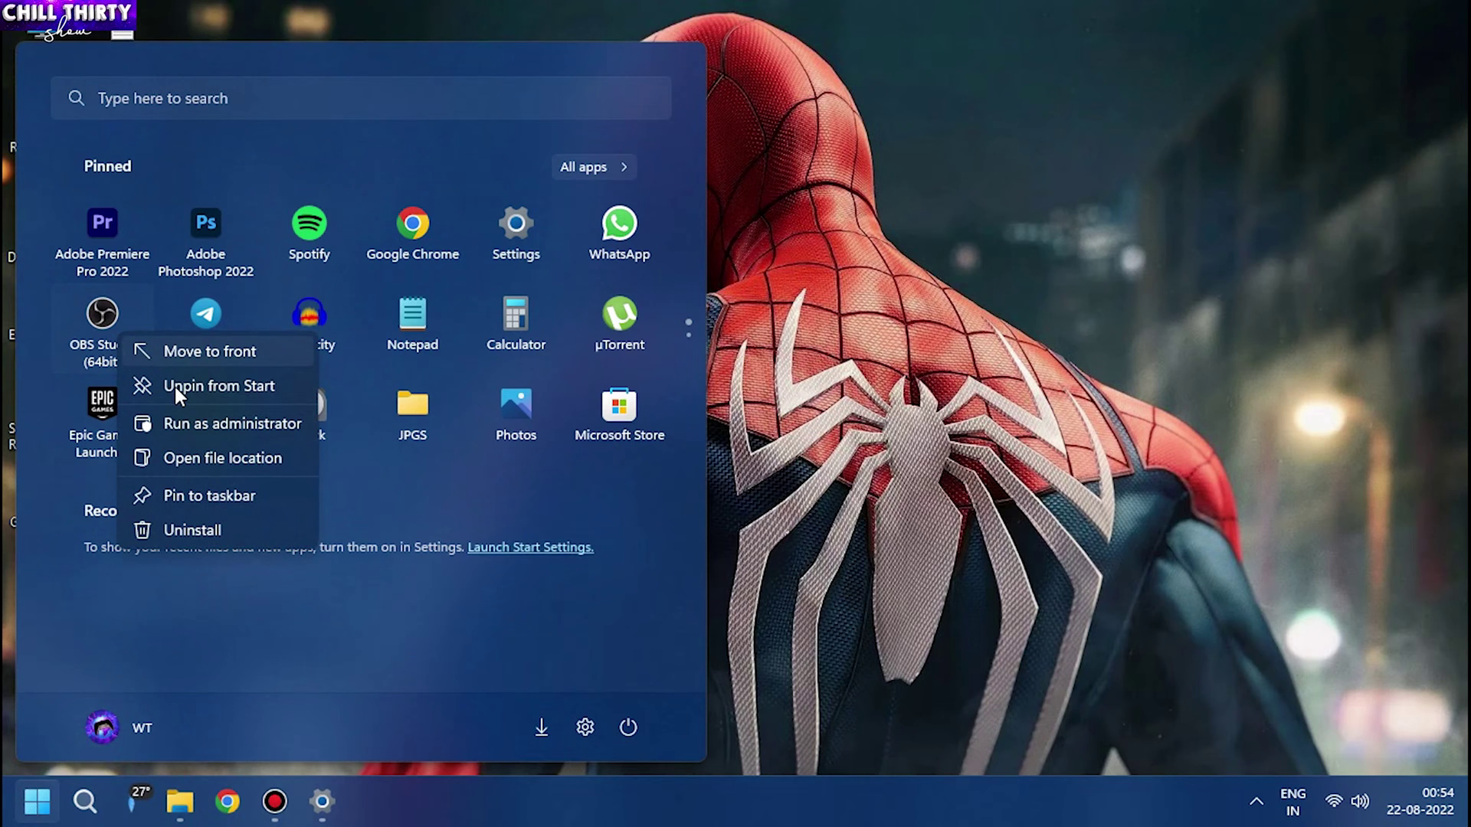
pyautogui.click(201, 421)
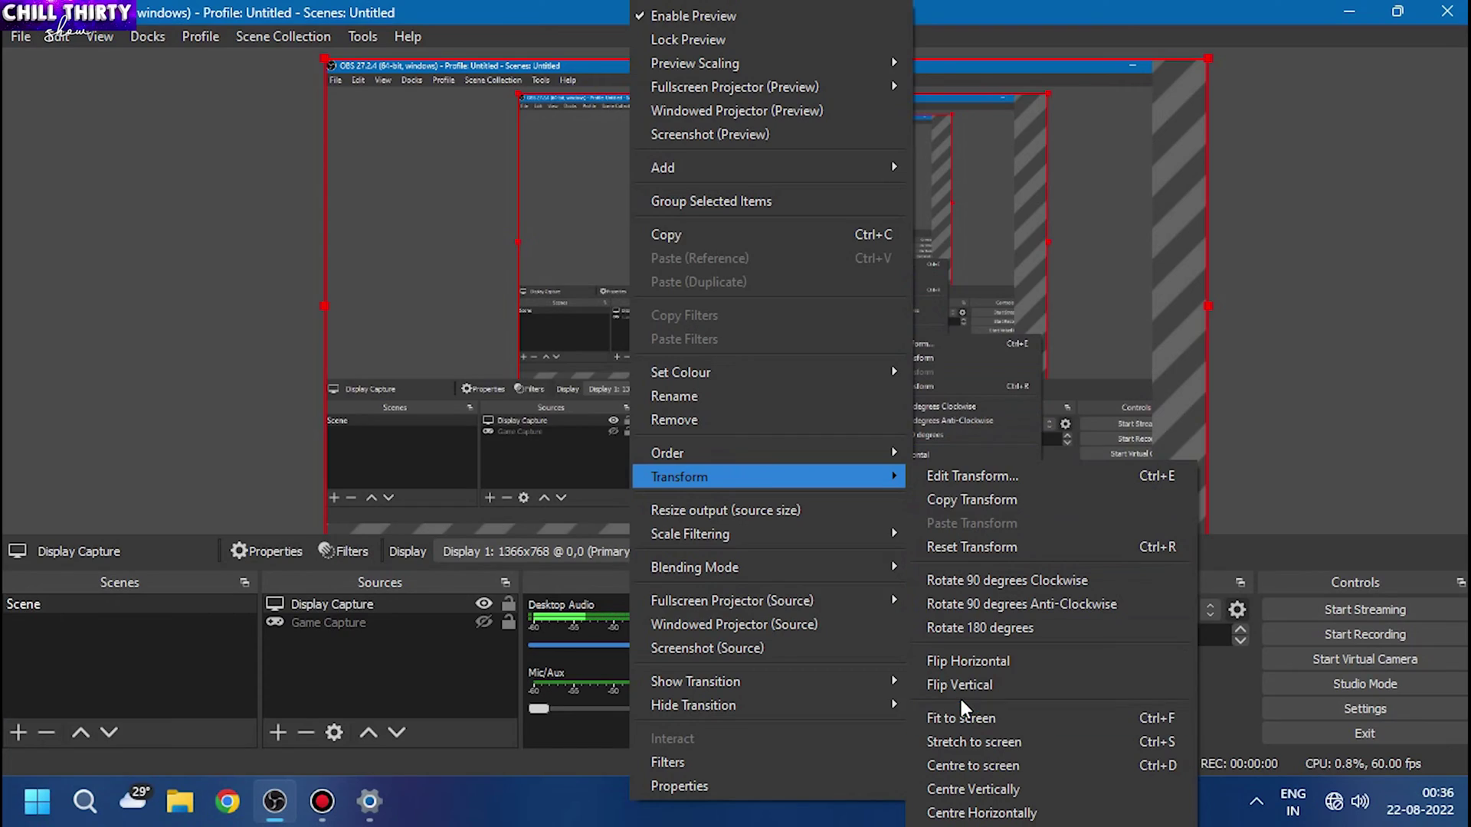
pyautogui.click(965, 718)
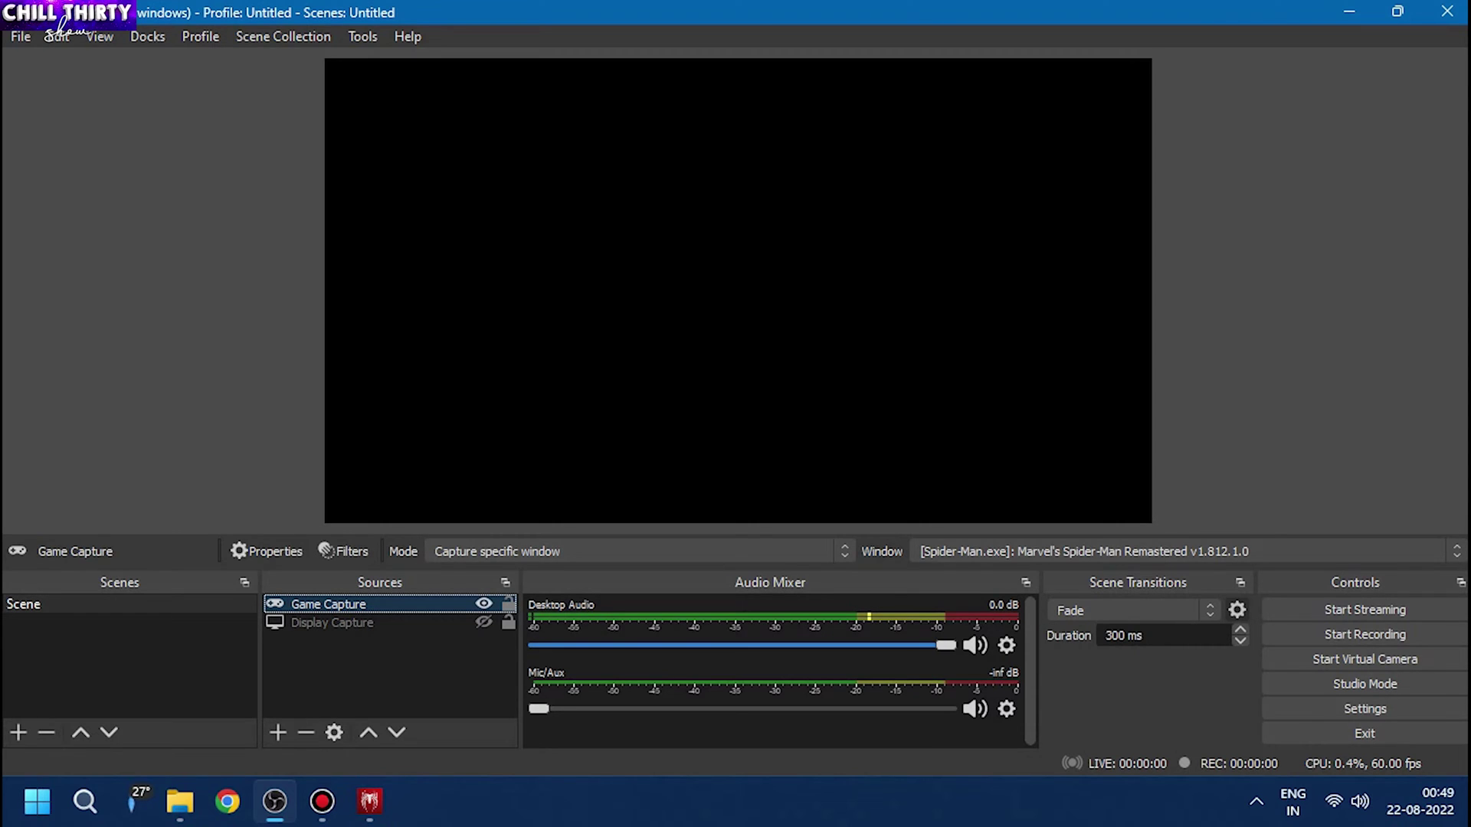
# In Graphics settings, browse to E:\Spider-man Remastered and select Spider-Man.exe
pyautogui.press('super')
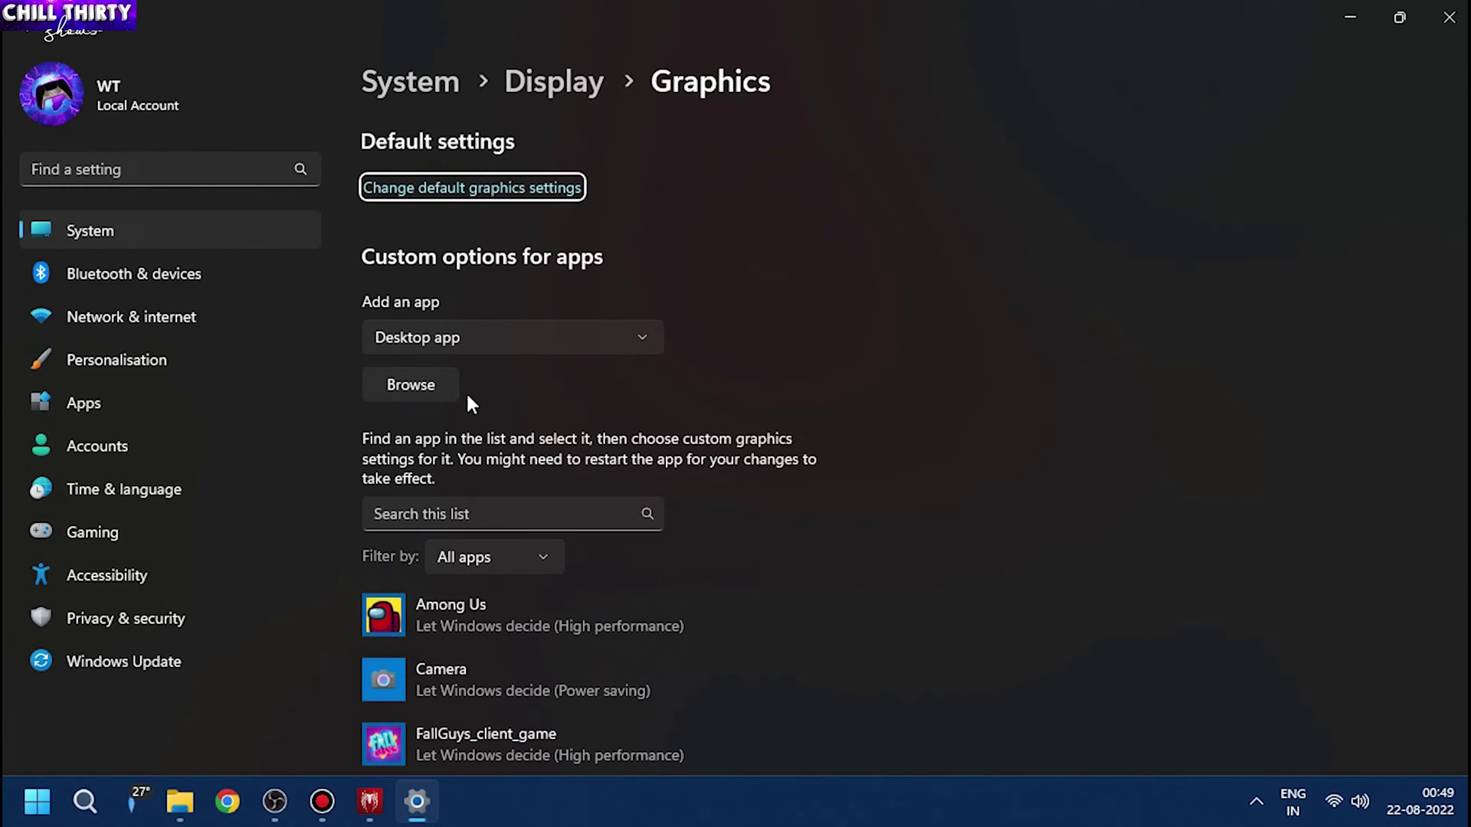
pyautogui.click(426, 388)
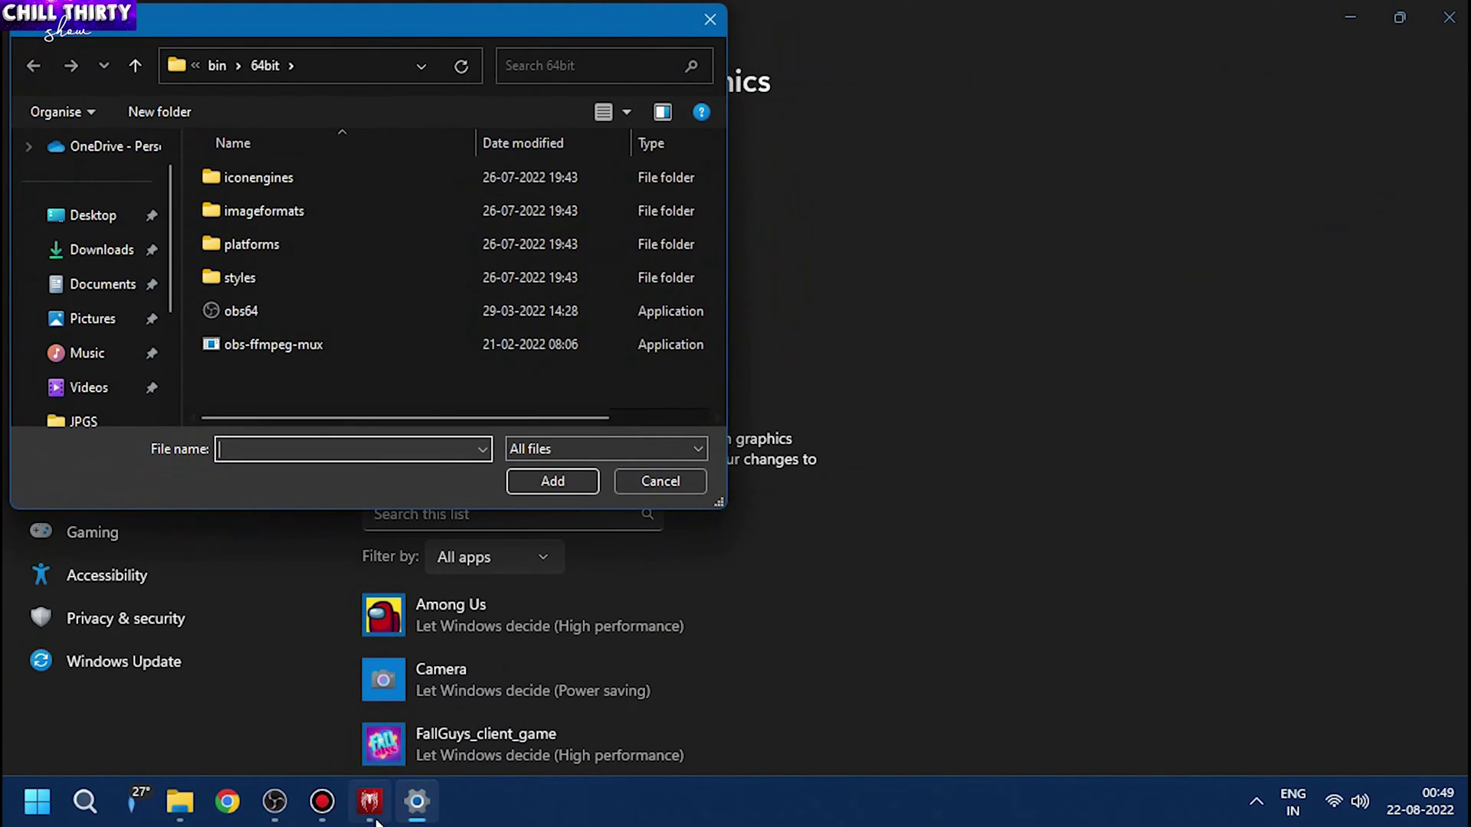
pyautogui.scroll(-1, 92, 384)
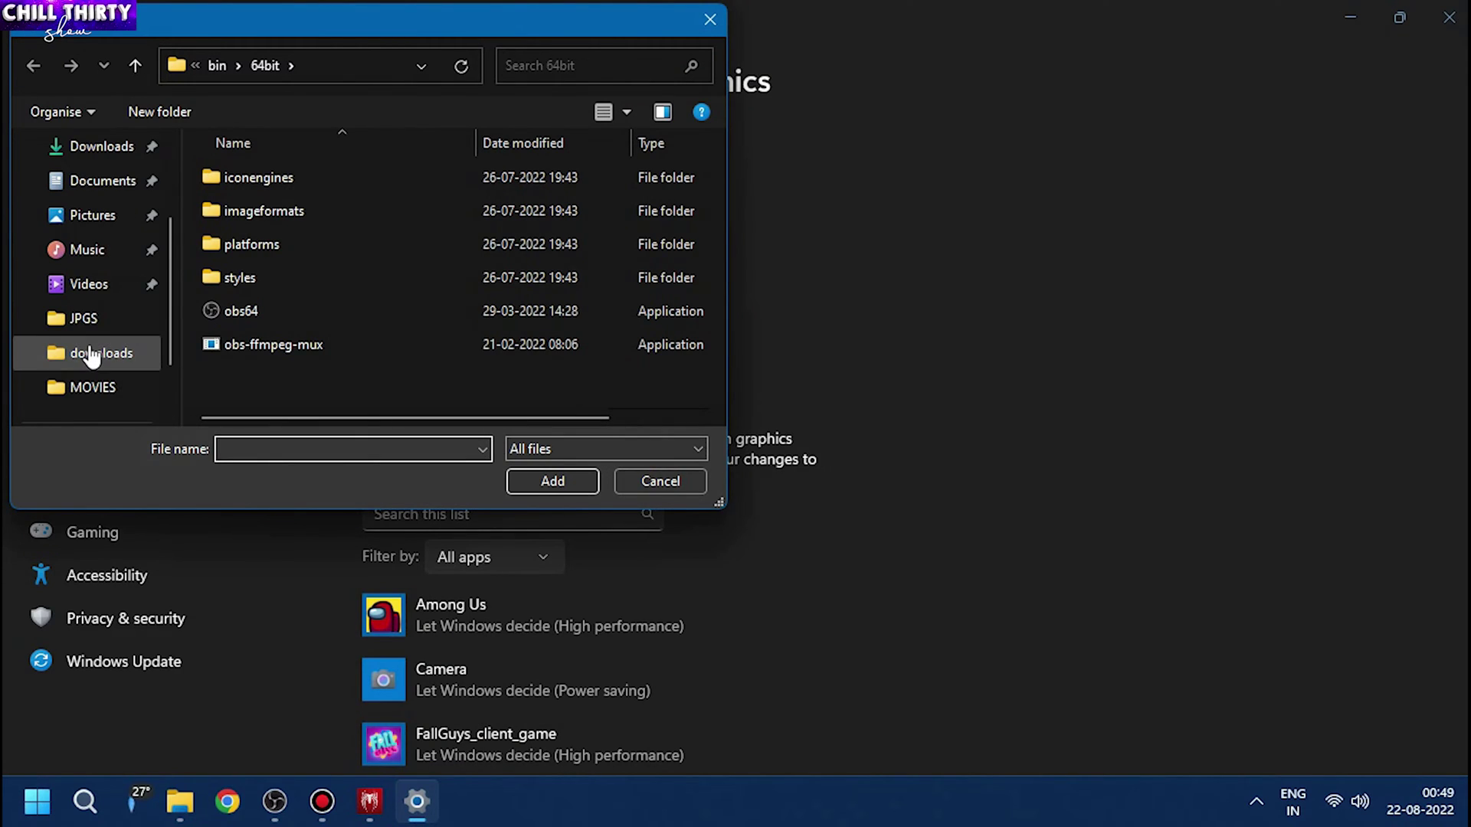
pyautogui.scroll(-1, 93, 368)
pyautogui.click(93, 353)
pyautogui.doubleClick(293, 319)
pyautogui.scroll(-5, 708, 246)
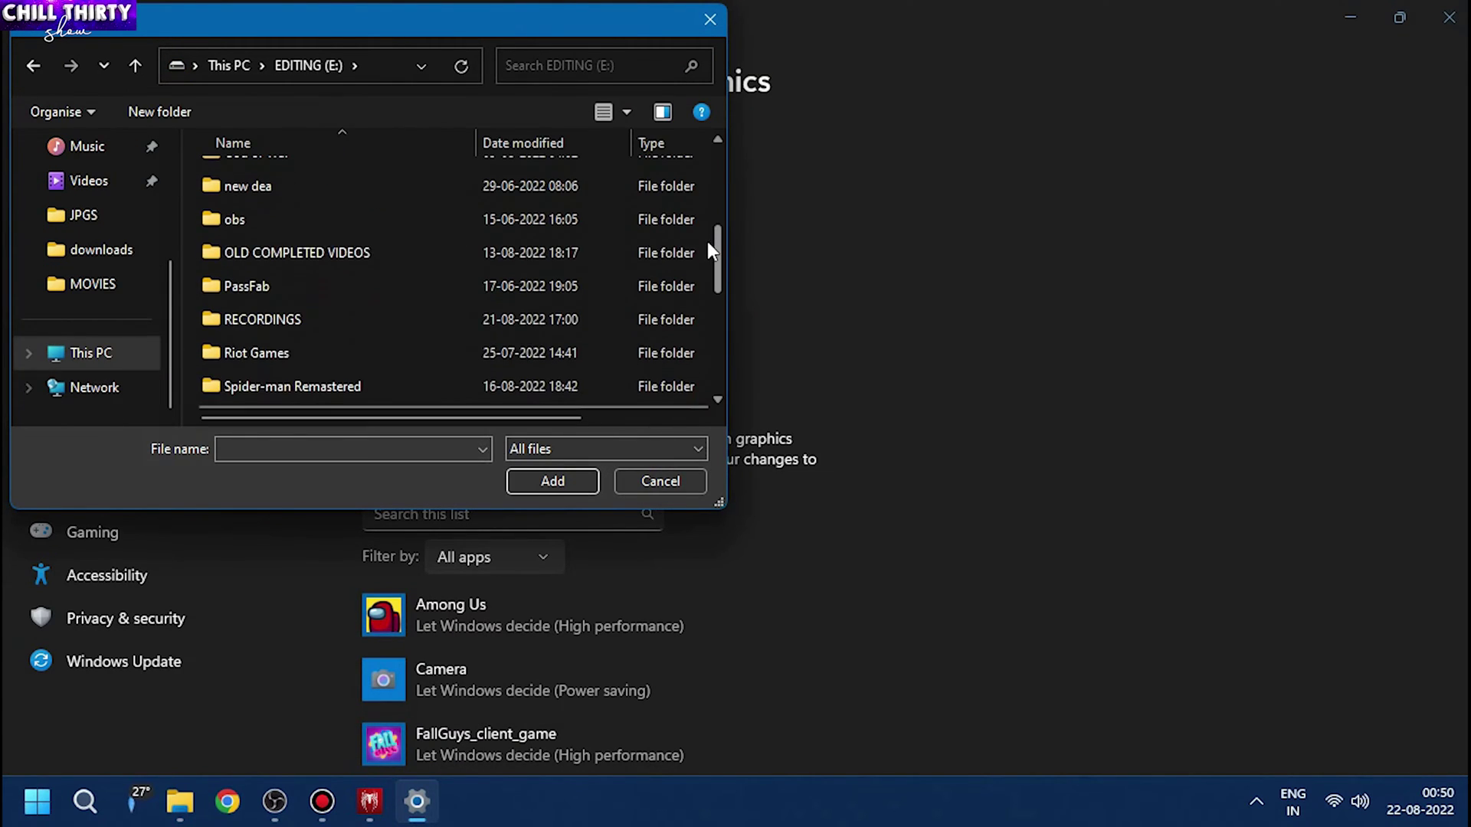
pyautogui.doubleClick(337, 387)
pyautogui.click(270, 378)
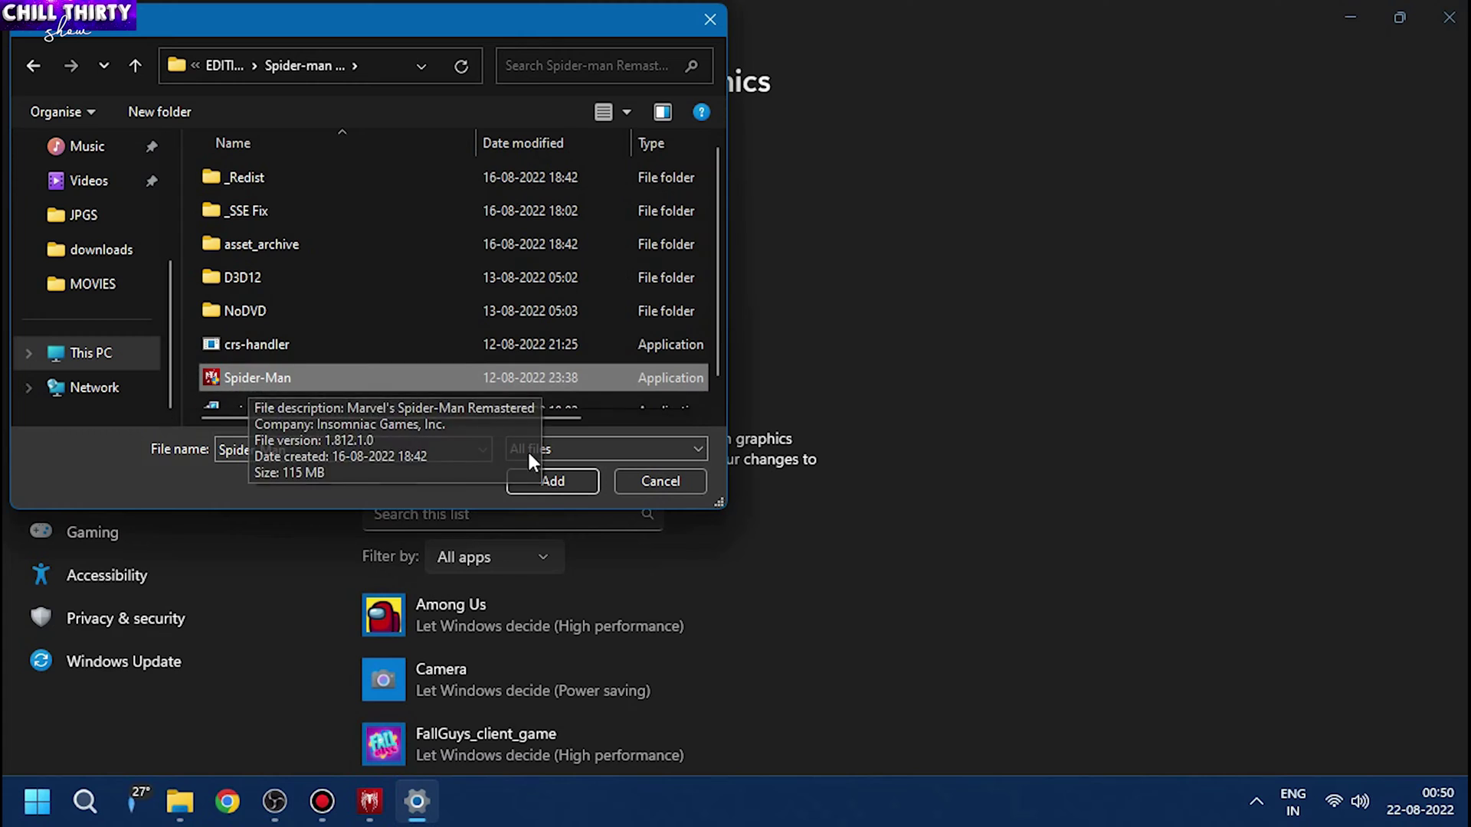
# Add Spider-Man.exe to the Graphics list with High performance preference
pyautogui.click(541, 483)
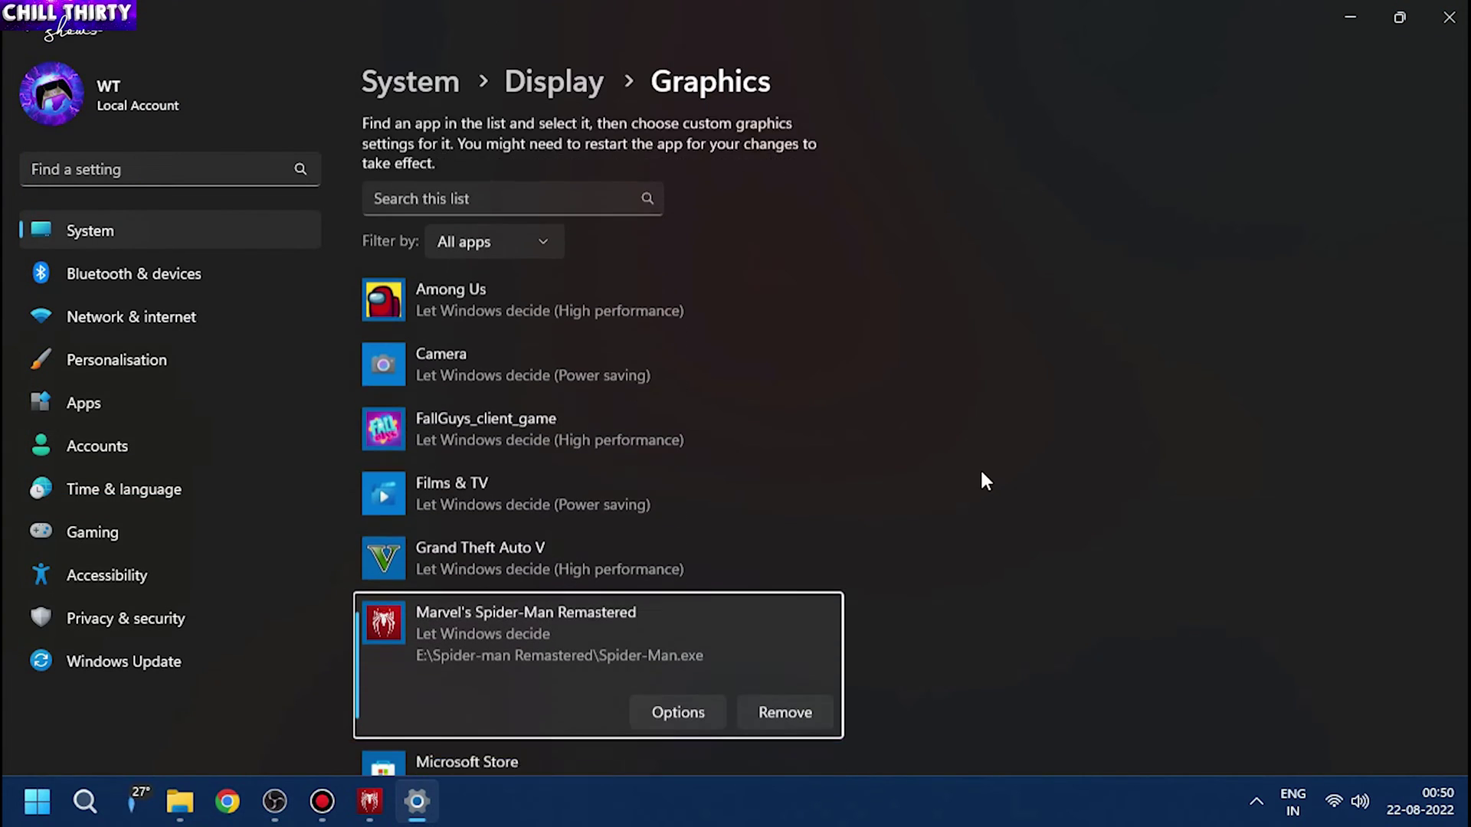
pyautogui.scroll(-1, 982, 480)
pyautogui.click(688, 613)
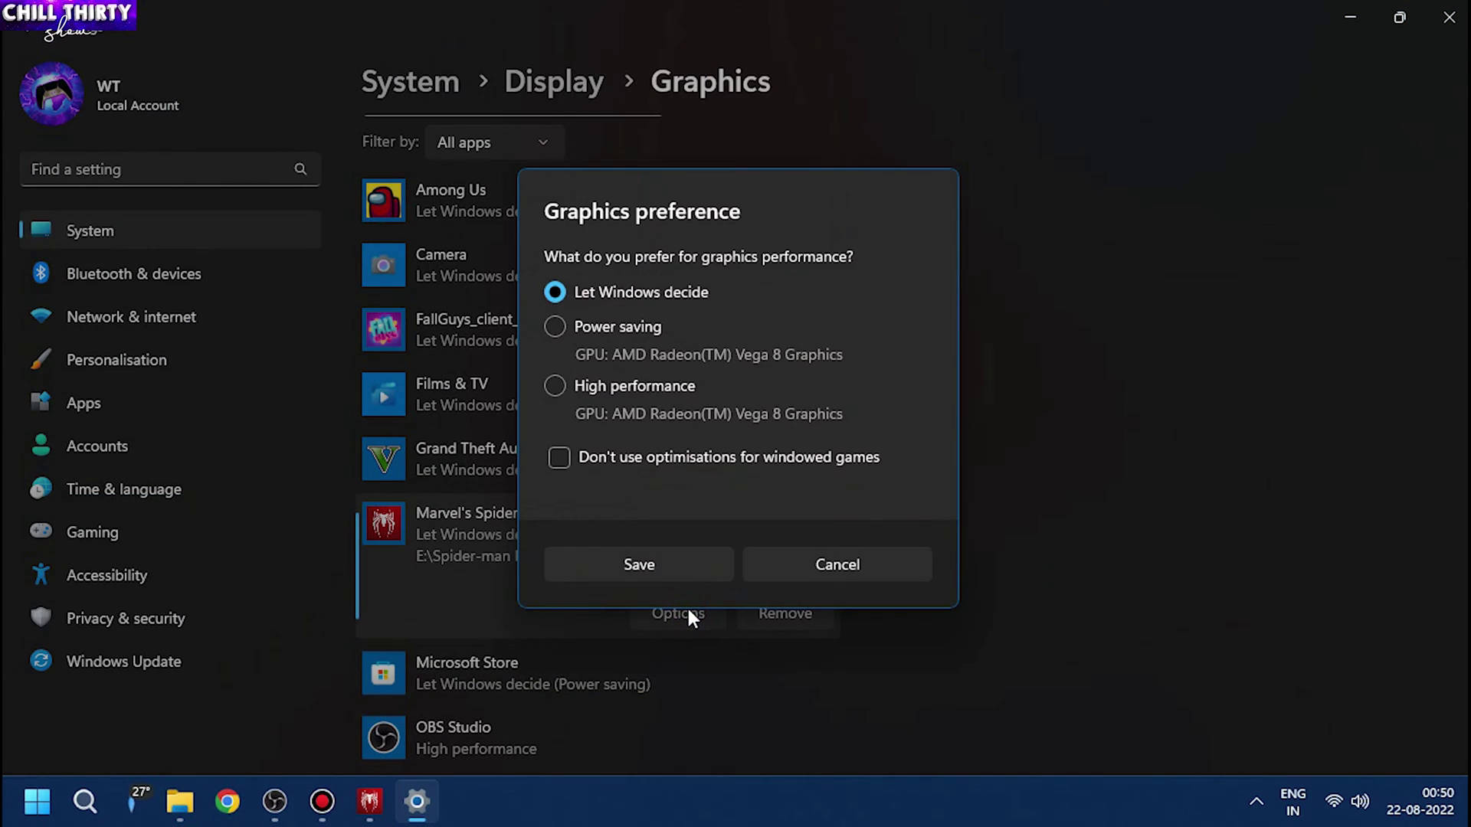
pyautogui.click(553, 391)
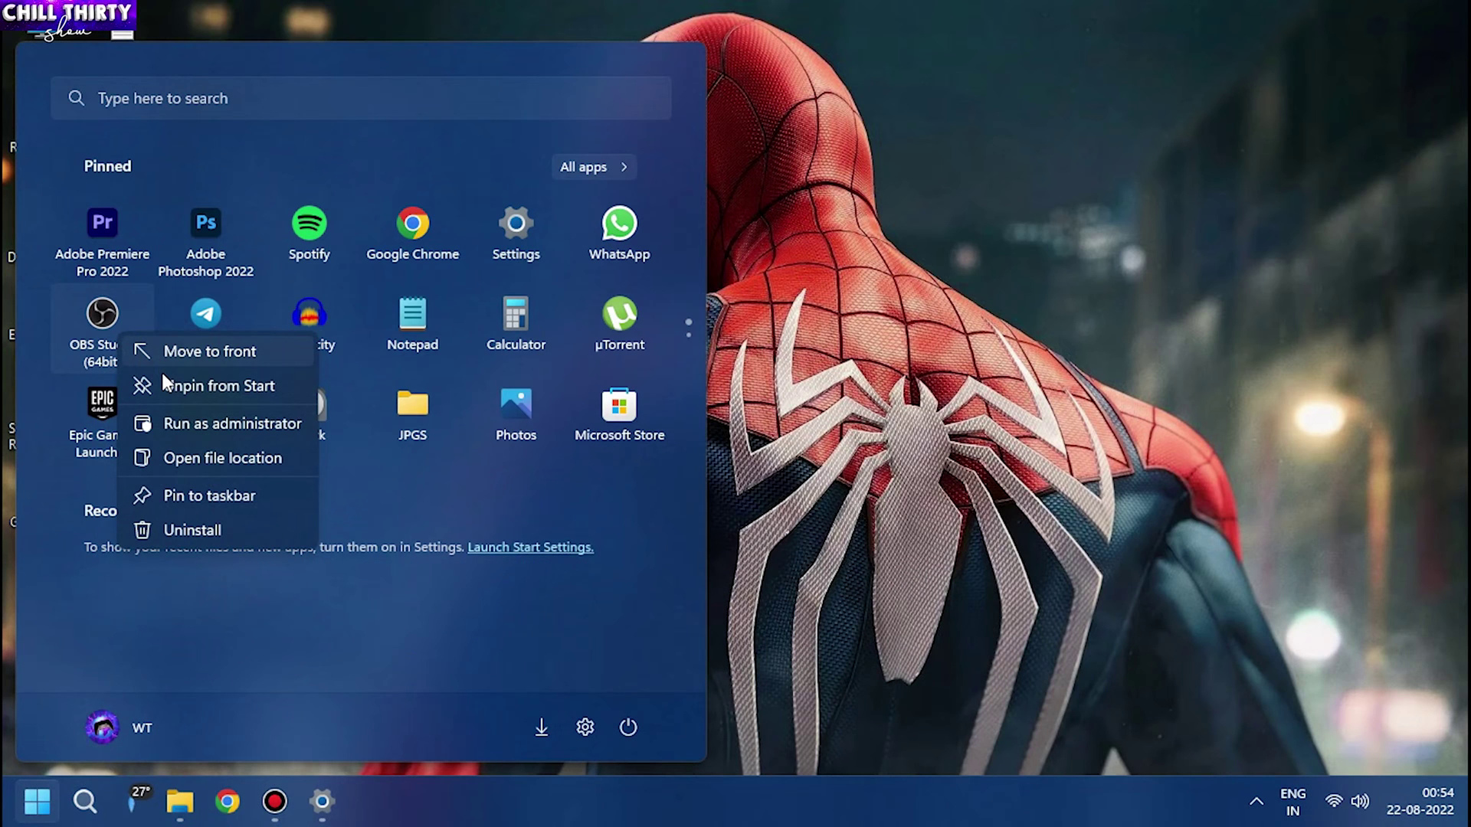
# Set Game Capture mode to 'Capture specific window' using the [Spider-Man.exe] window
pyautogui.press('Escape')
pyautogui.click(1081, 383)
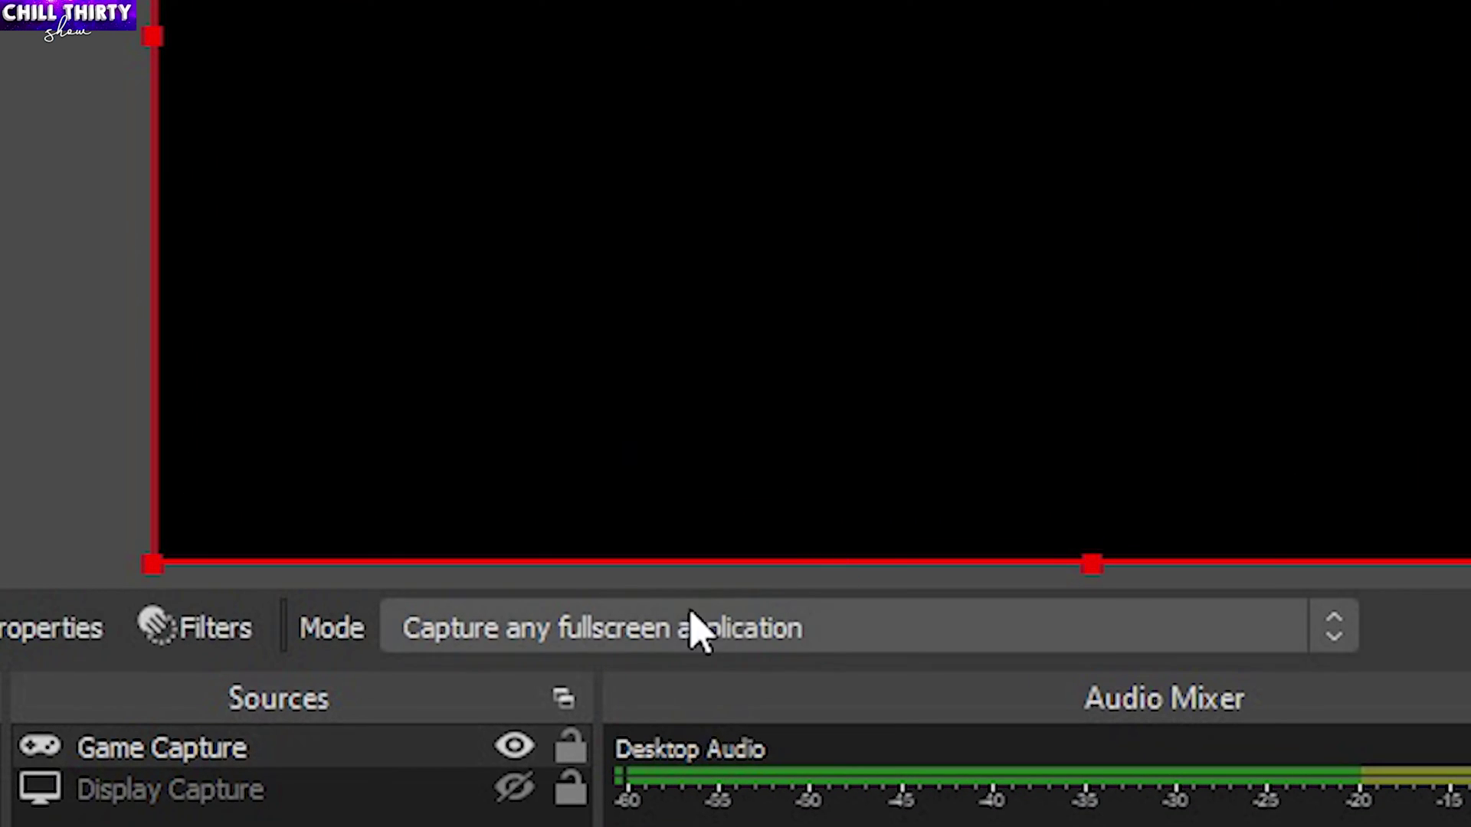
pyautogui.click(667, 628)
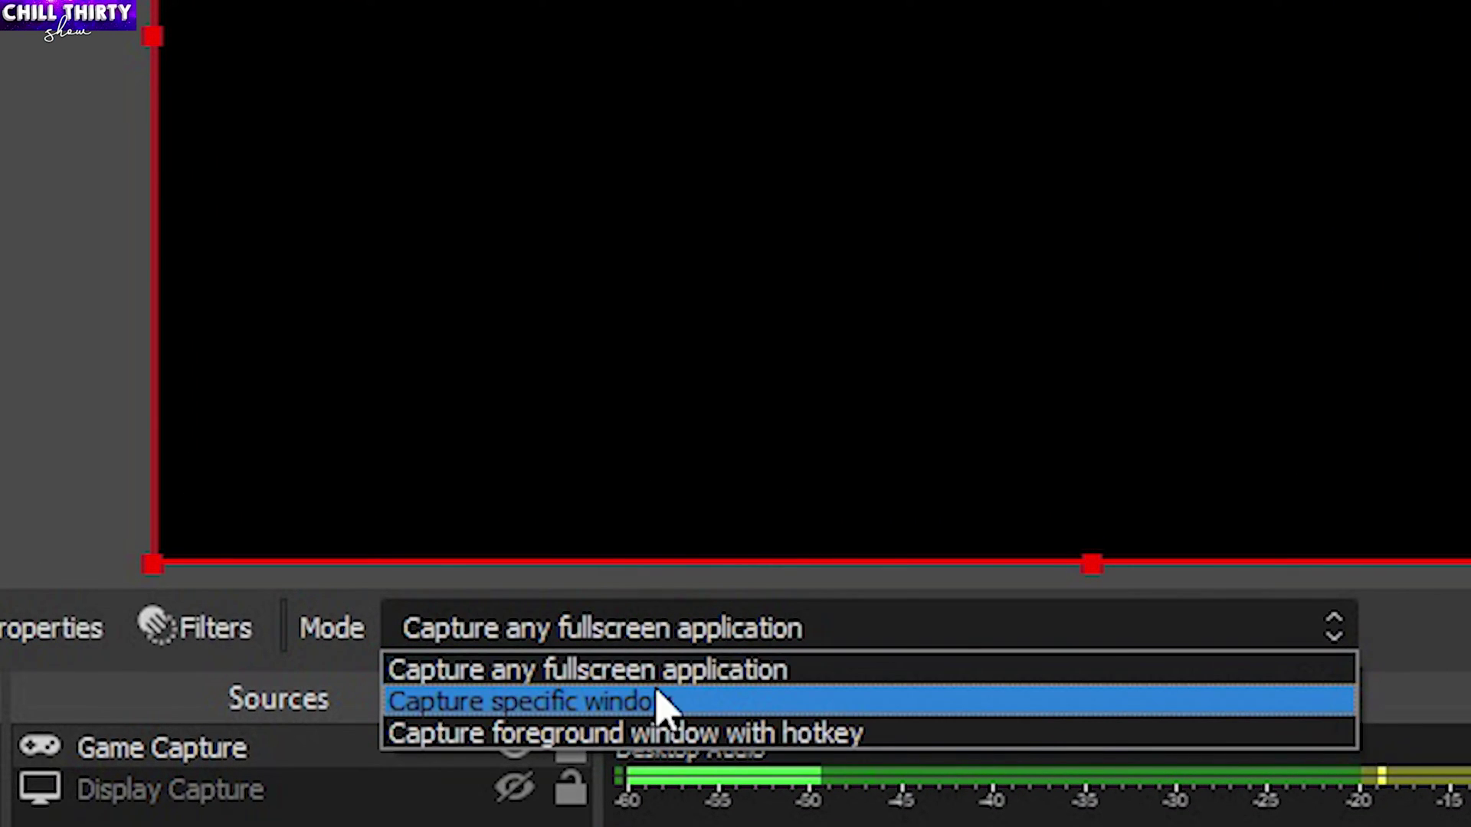
pyautogui.click(587, 706)
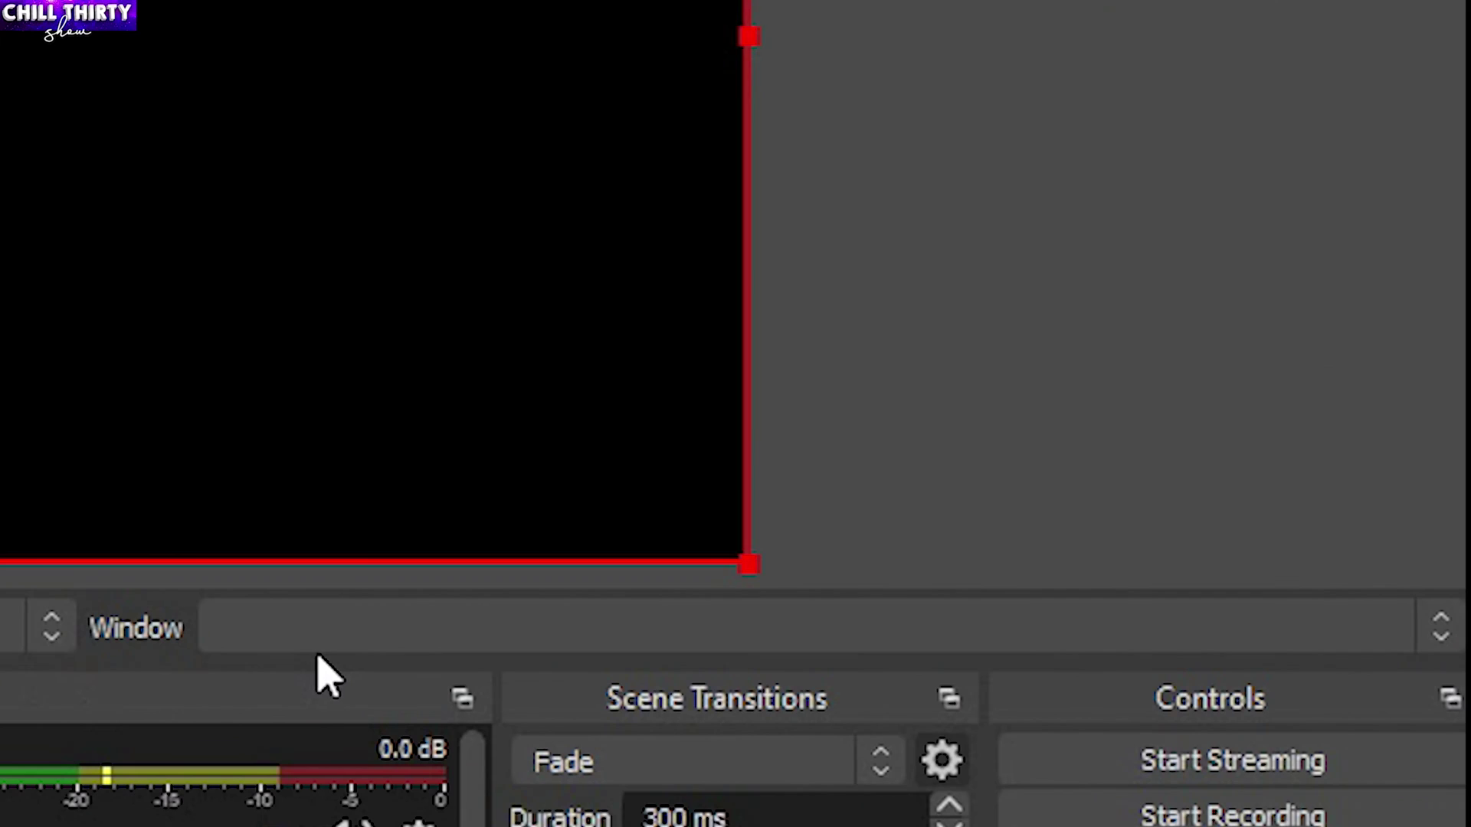
pyautogui.click(342, 430)
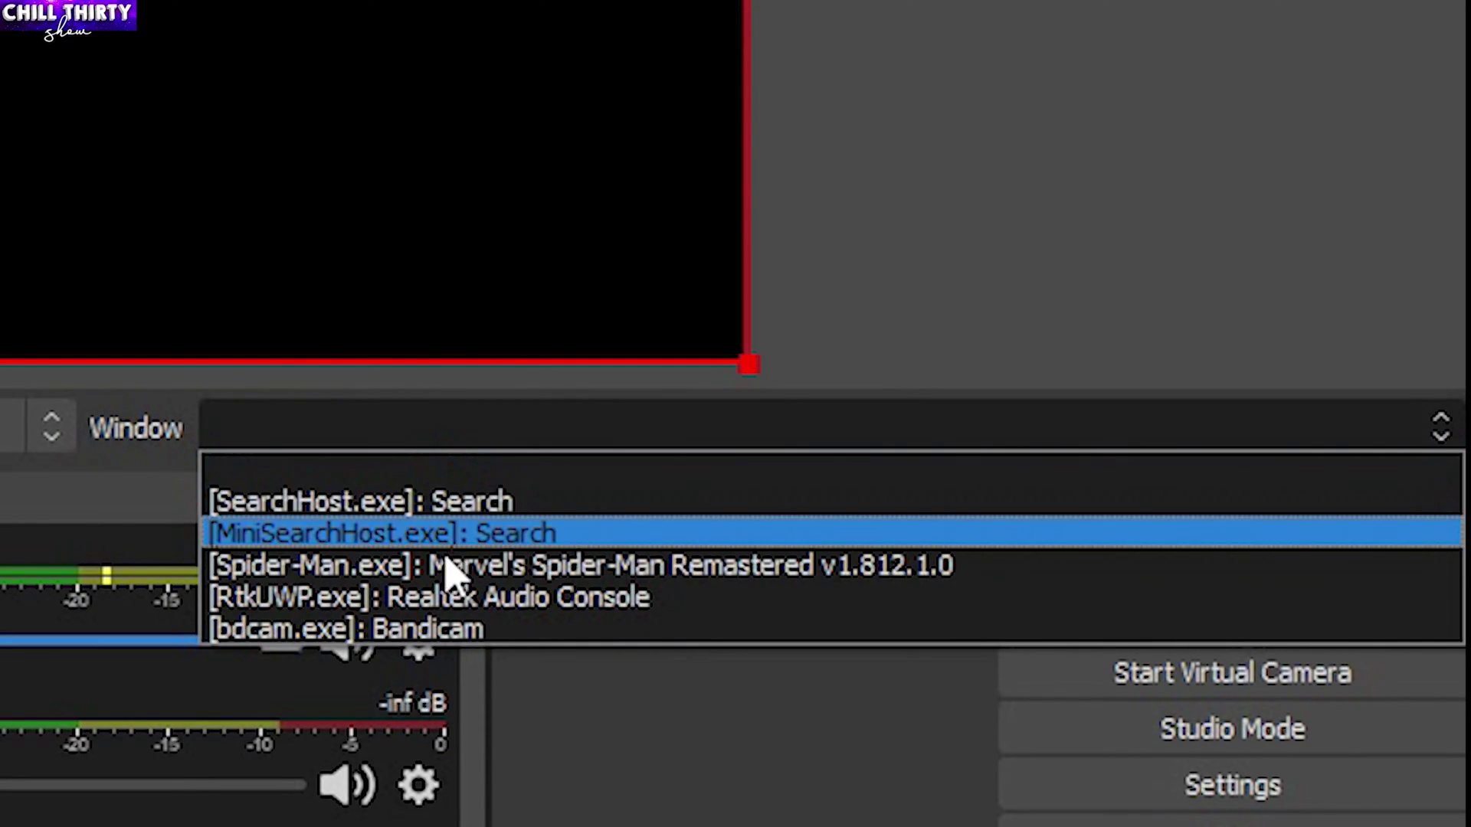
pyautogui.click(1066, 588)
pyautogui.moveTo(369, 801)
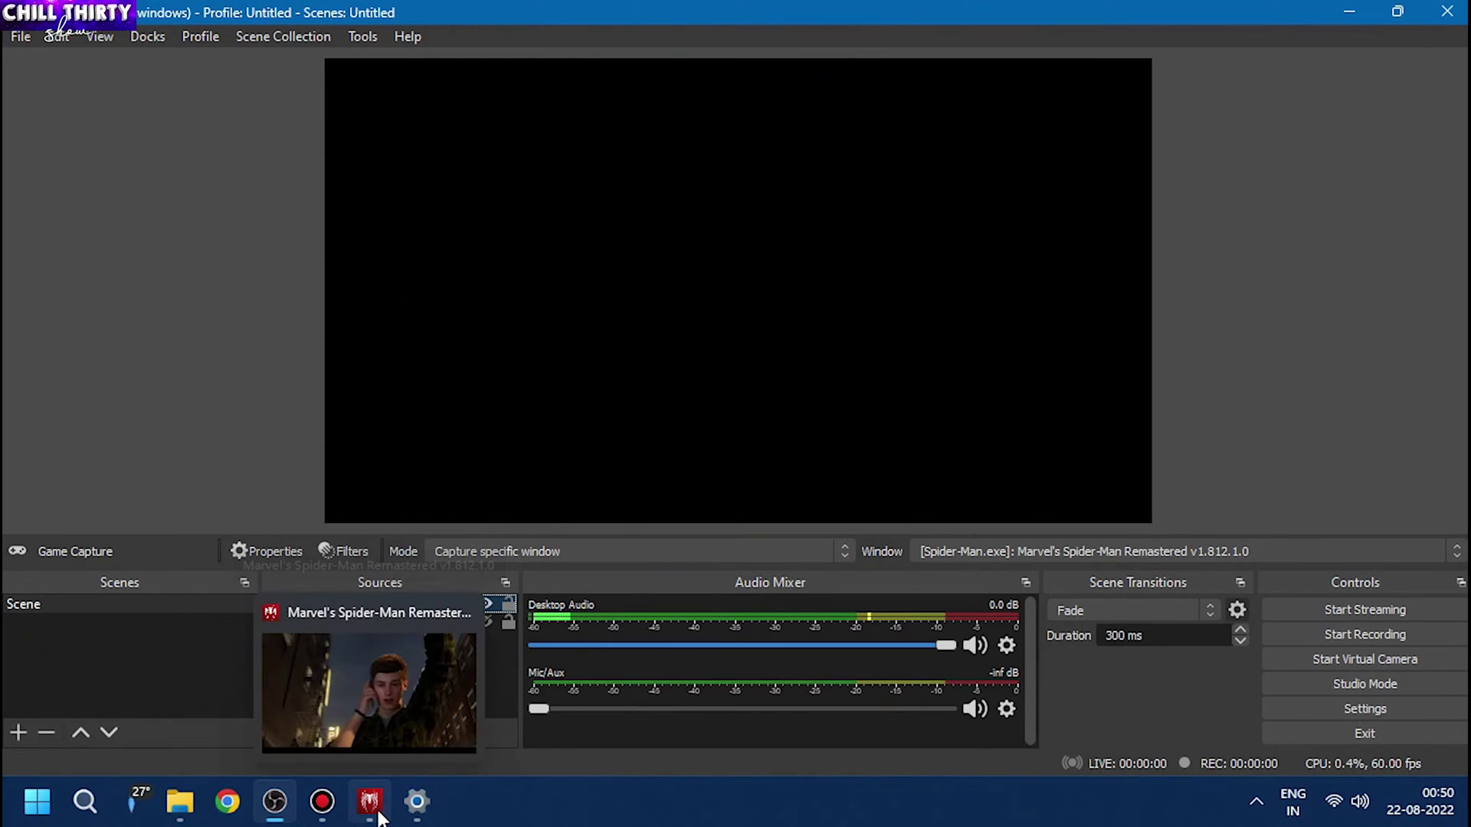
# Bring Spider-Man forward, then open its graphics Options in Windows Settings
pyautogui.click(379, 815)
pyautogui.press('super')
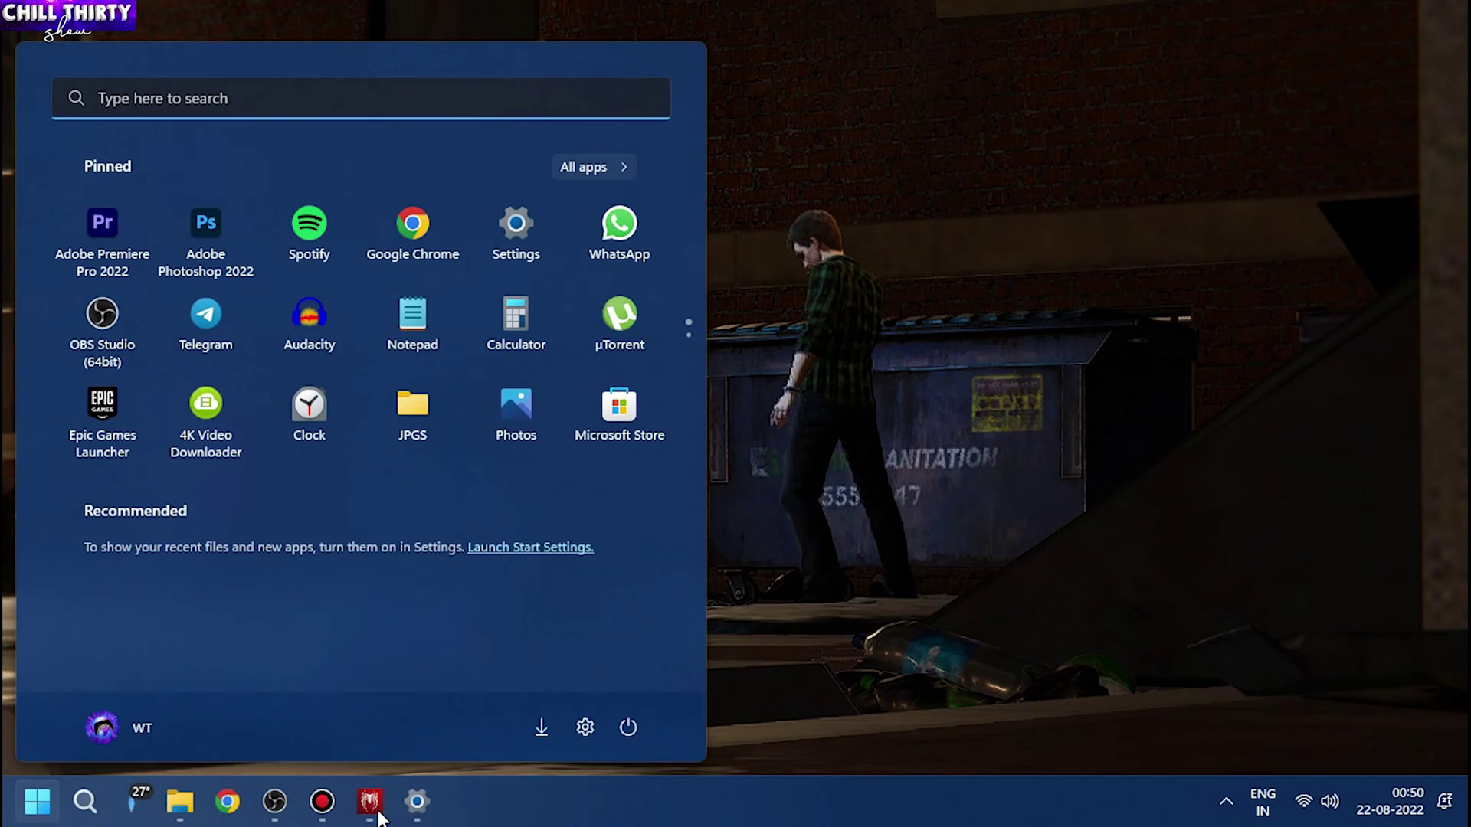
pyautogui.click(276, 802)
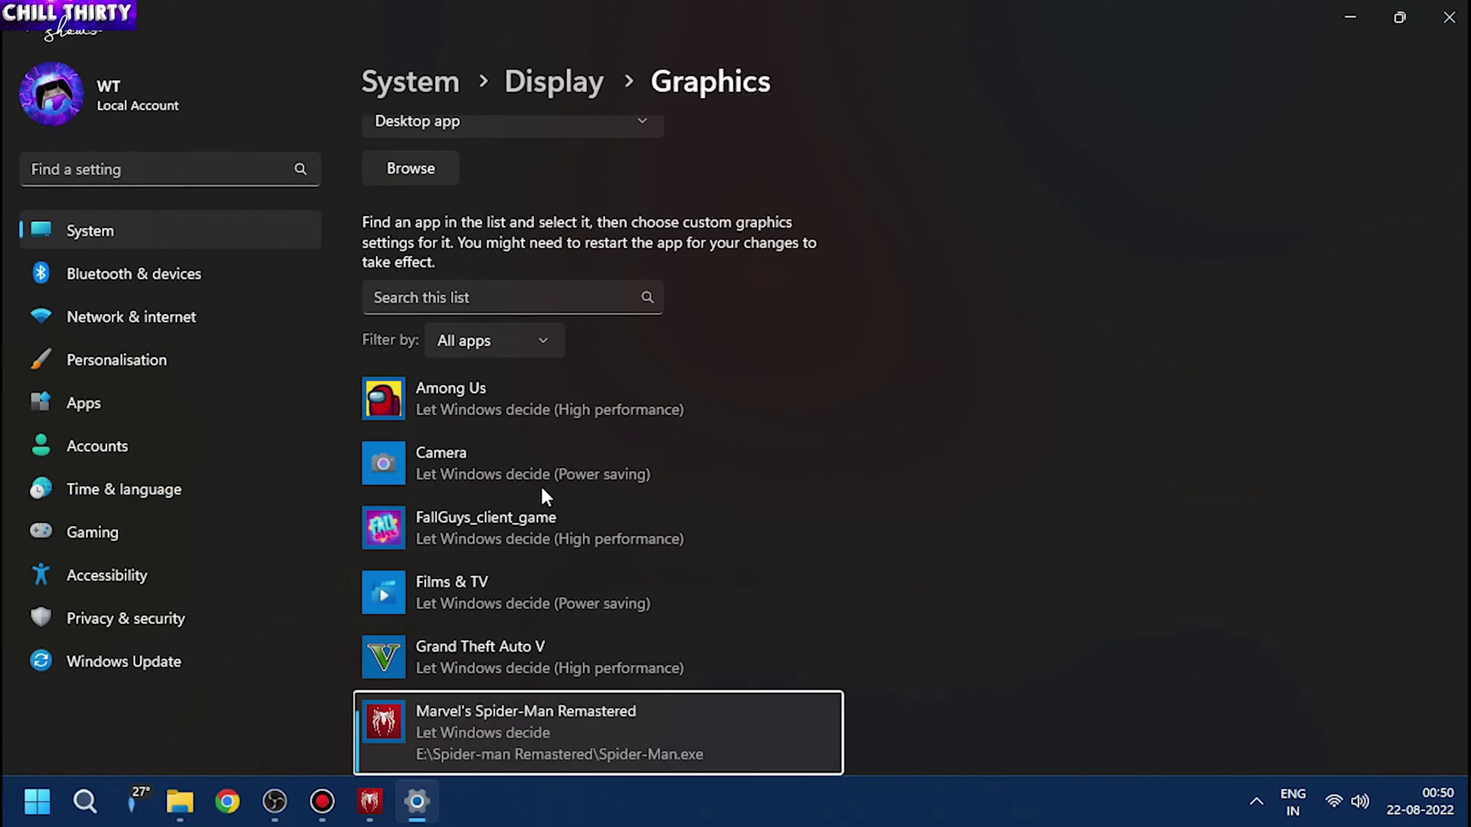
pyautogui.scroll(-1, 896, 517)
pyautogui.click(678, 613)
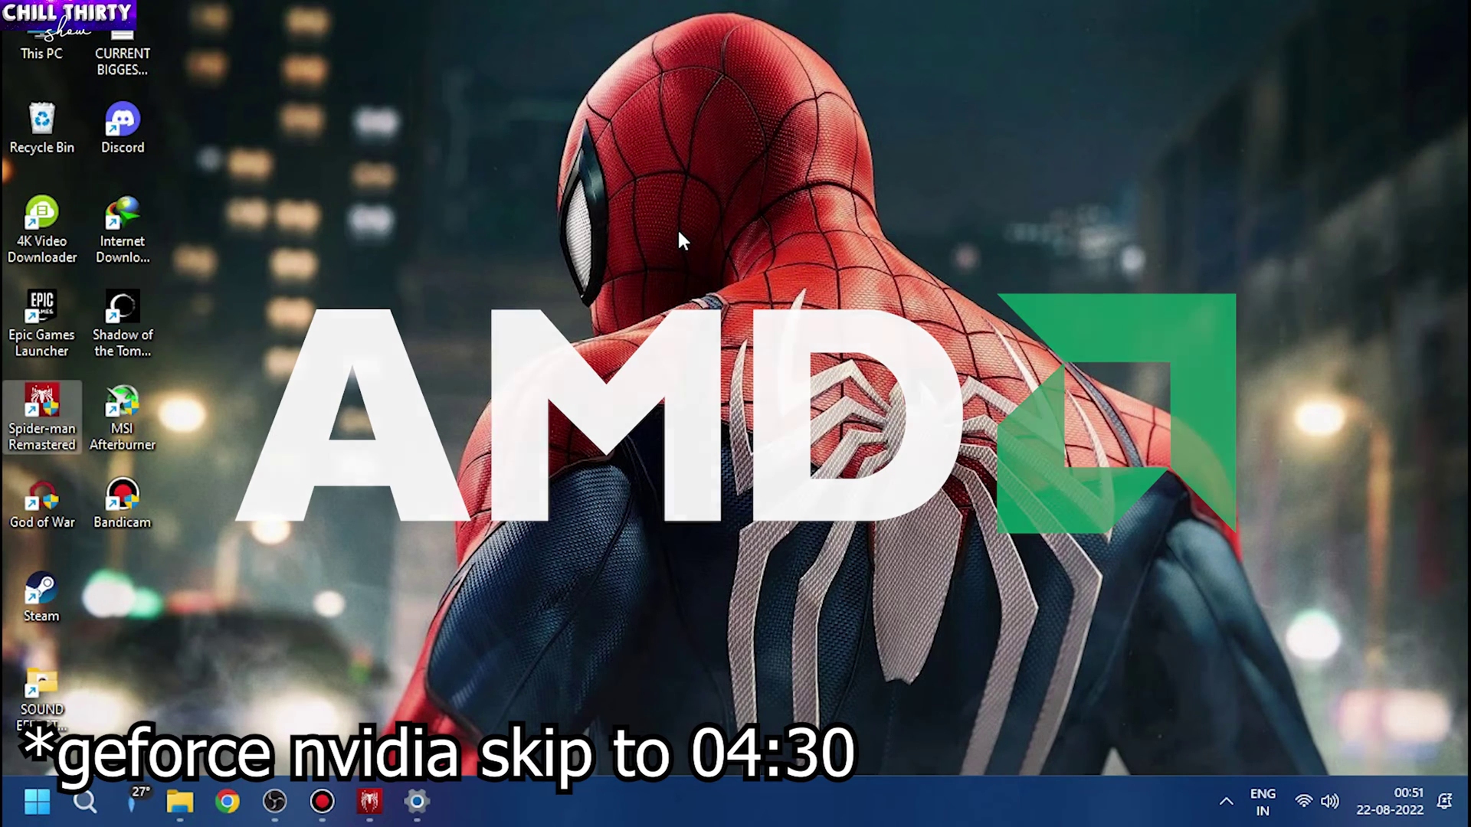
# Open AMD Software and add obs64 from obs-studio\bin\64bit as a game
pyautogui.rightClick(676, 239)
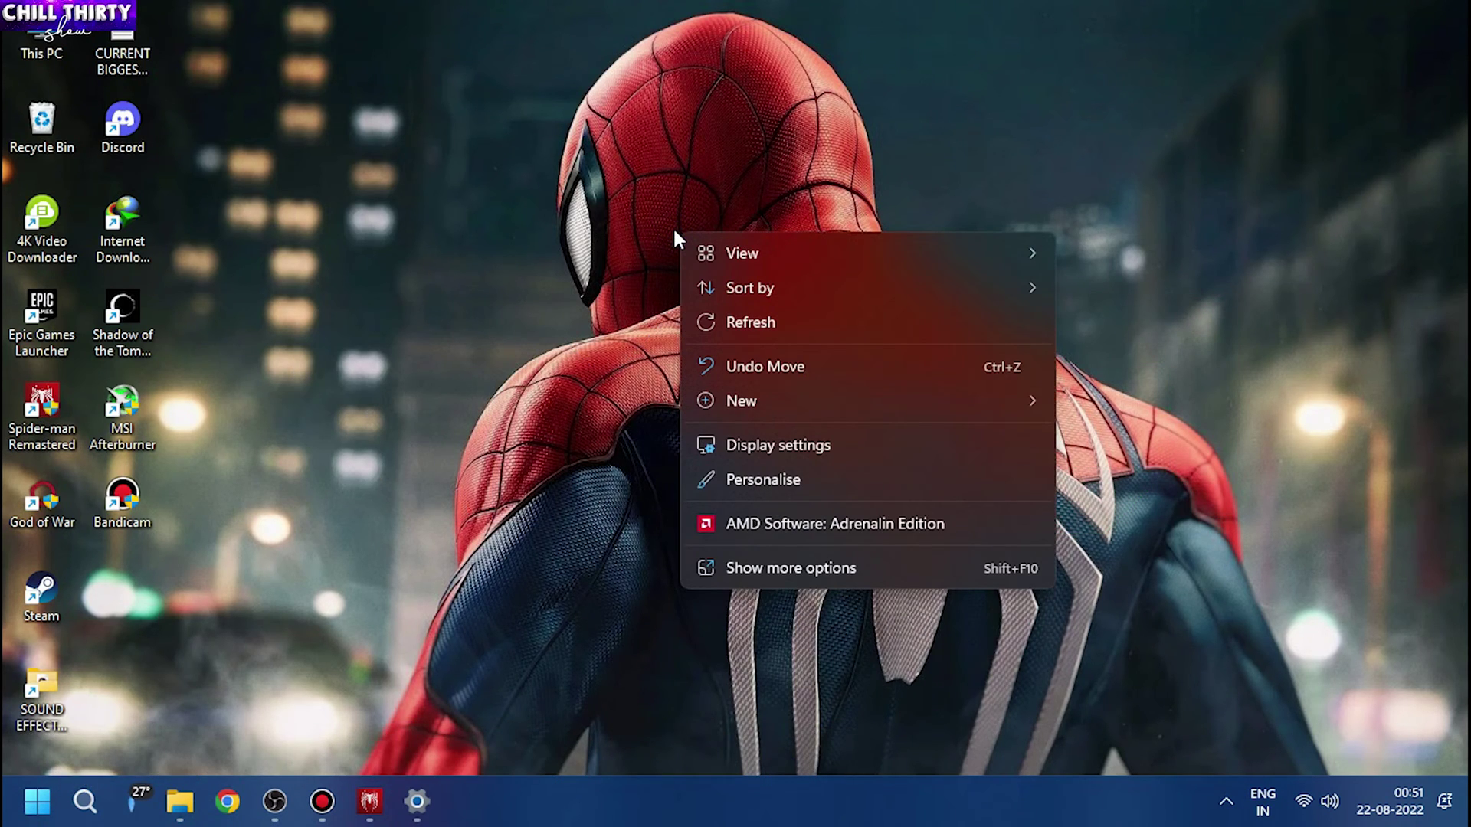
pyautogui.rightClick(637, 218)
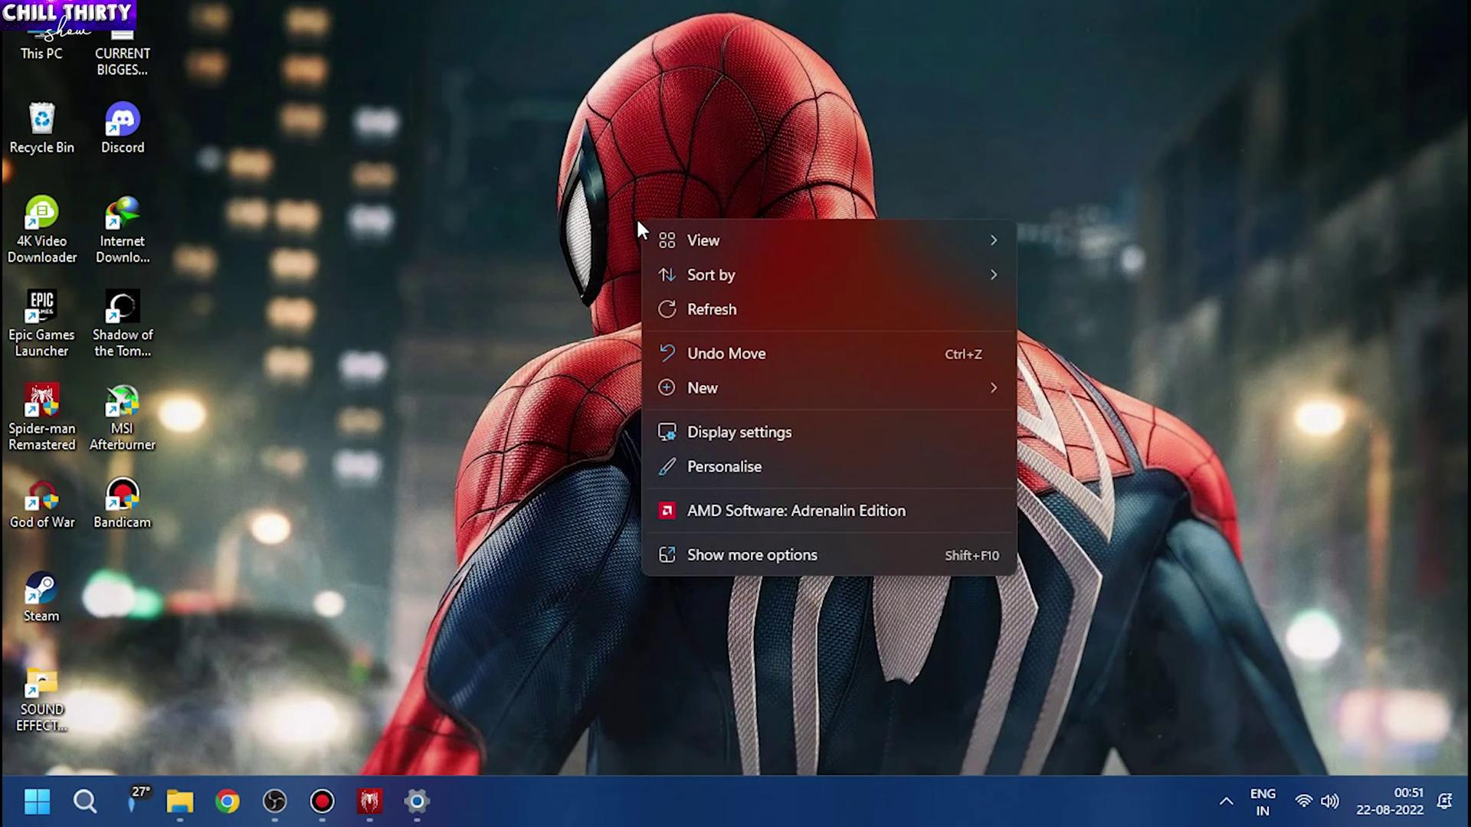
pyautogui.click(868, 514)
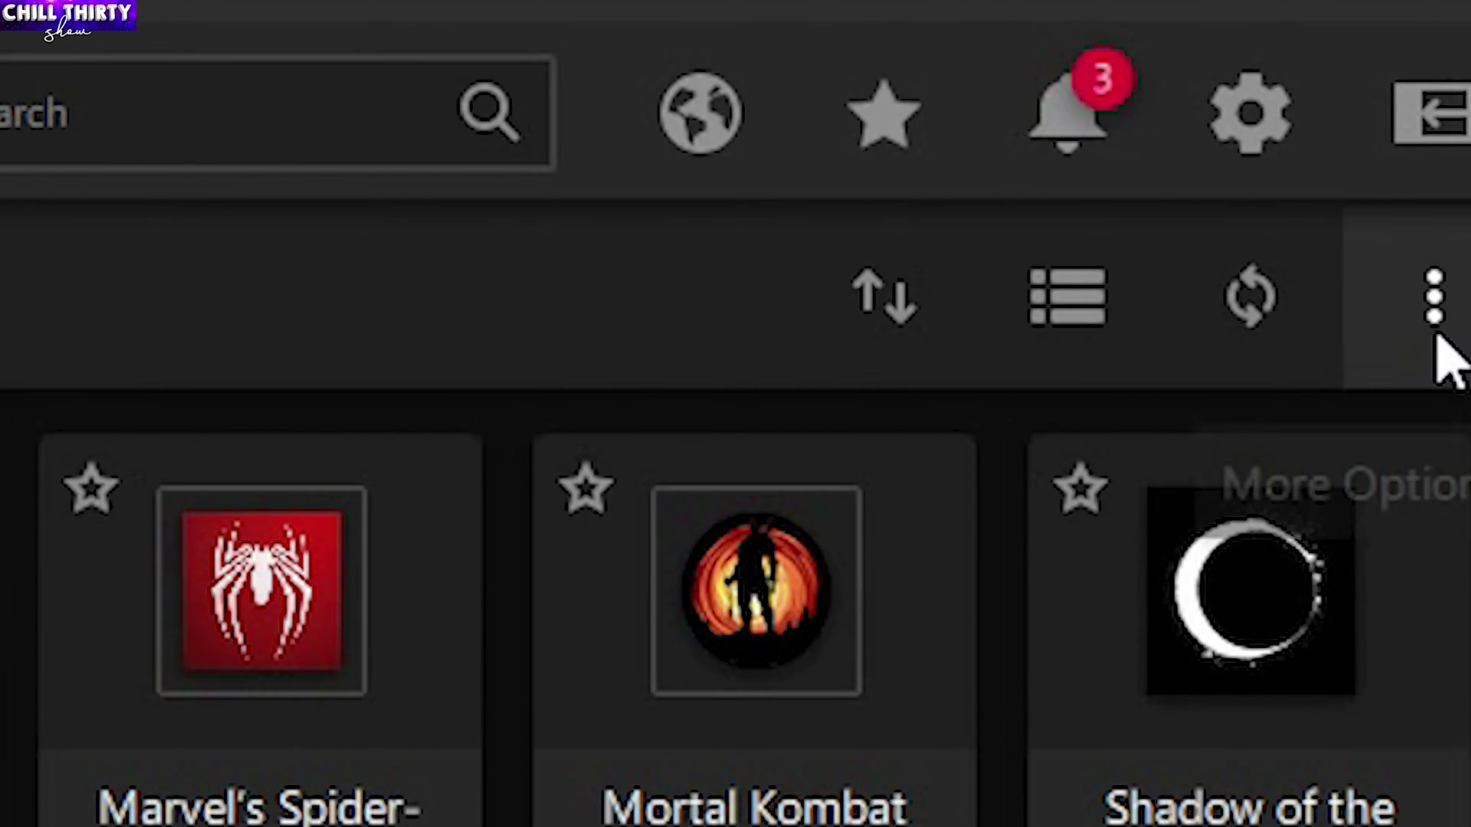
pyautogui.click(1434, 301)
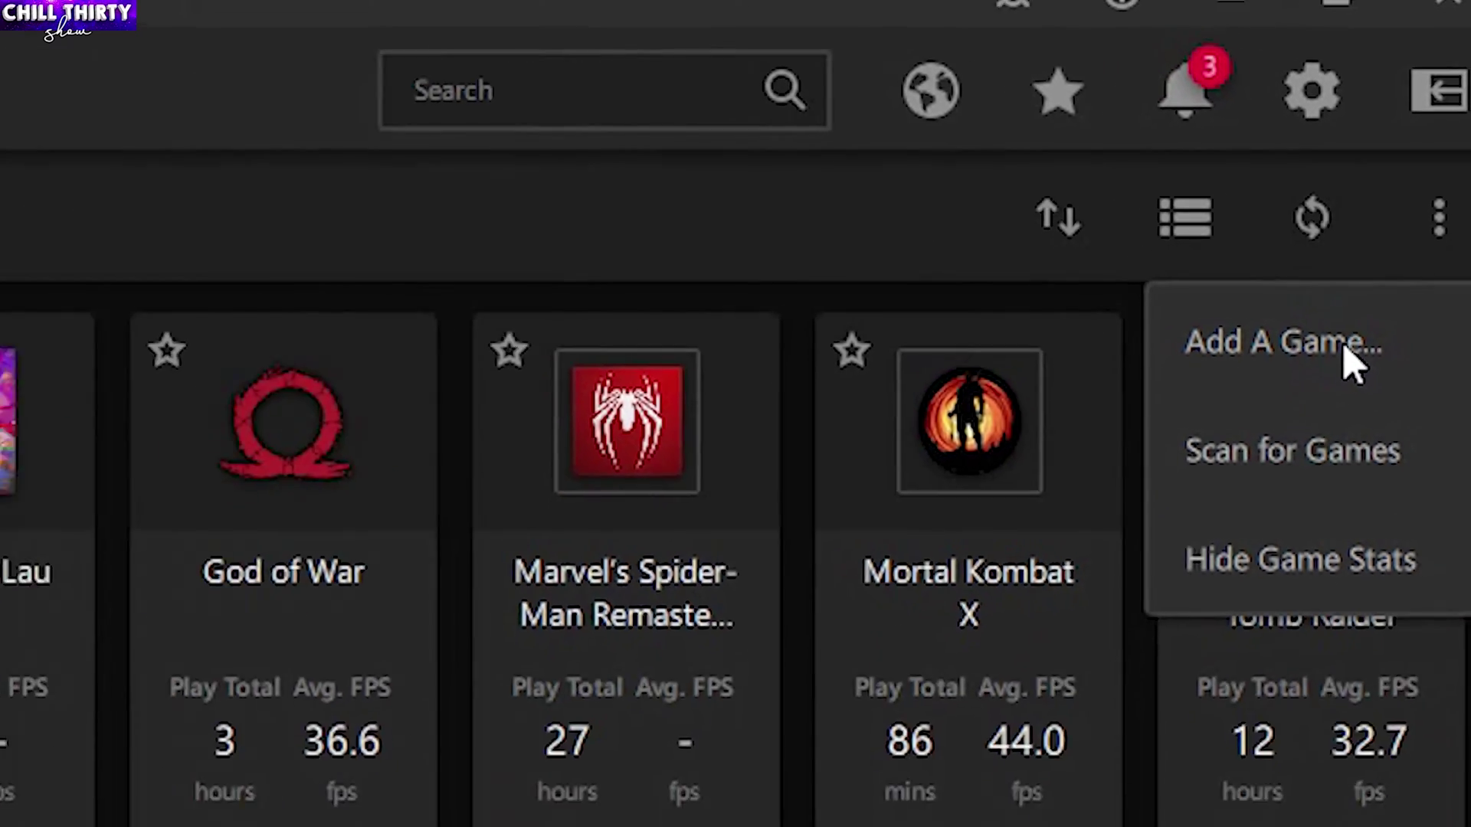
pyautogui.click(1302, 488)
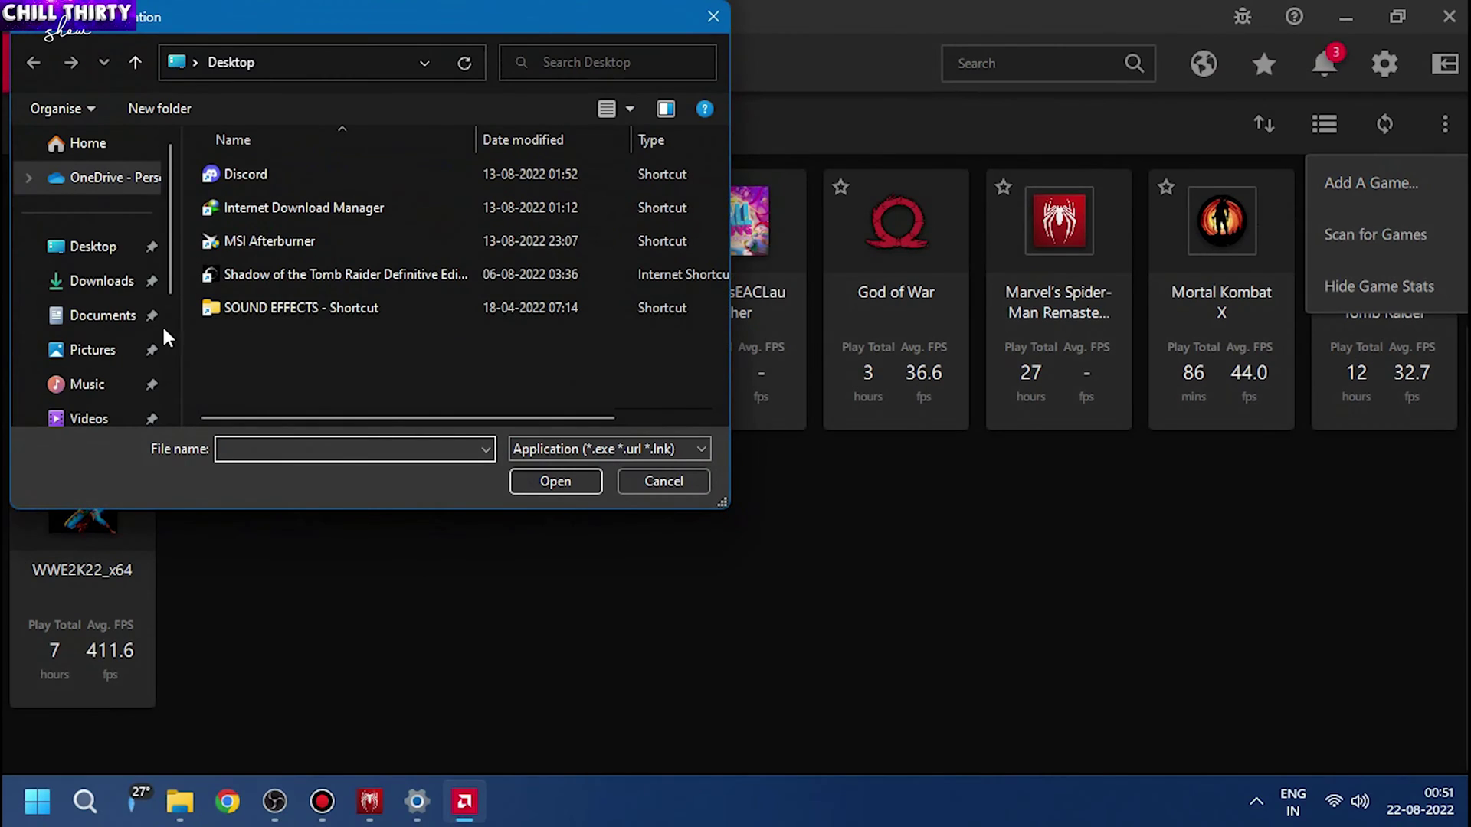
pyautogui.scroll(-3, 69, 345)
pyautogui.doubleClick(259, 172)
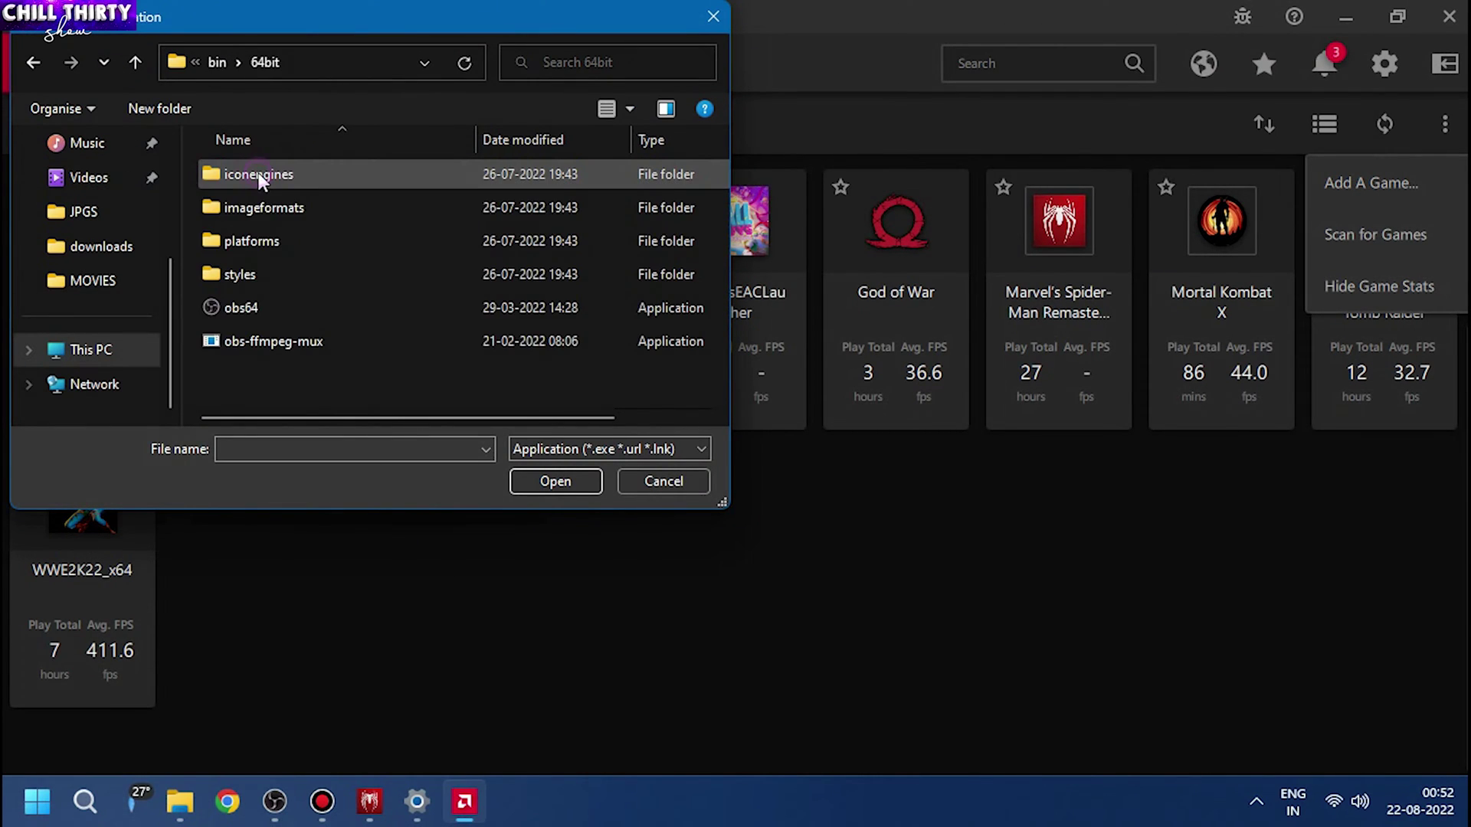
pyautogui.click(226, 309)
pyautogui.click(580, 481)
pyautogui.scroll(-2, 580, 477)
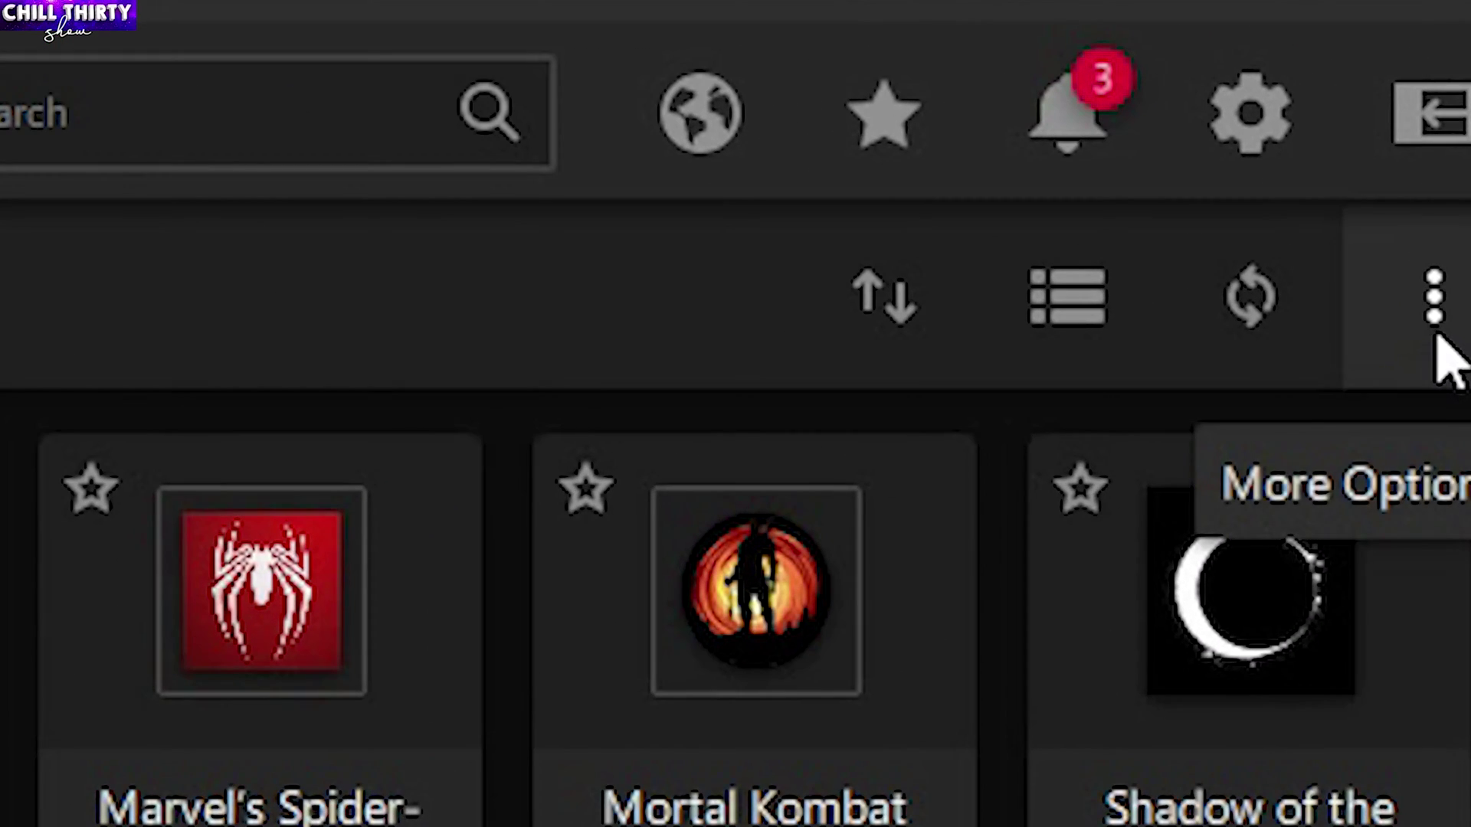
# Pick the Spider-Man executable as another game, then close the file picker
pyautogui.click(1445, 131)
pyautogui.click(1291, 488)
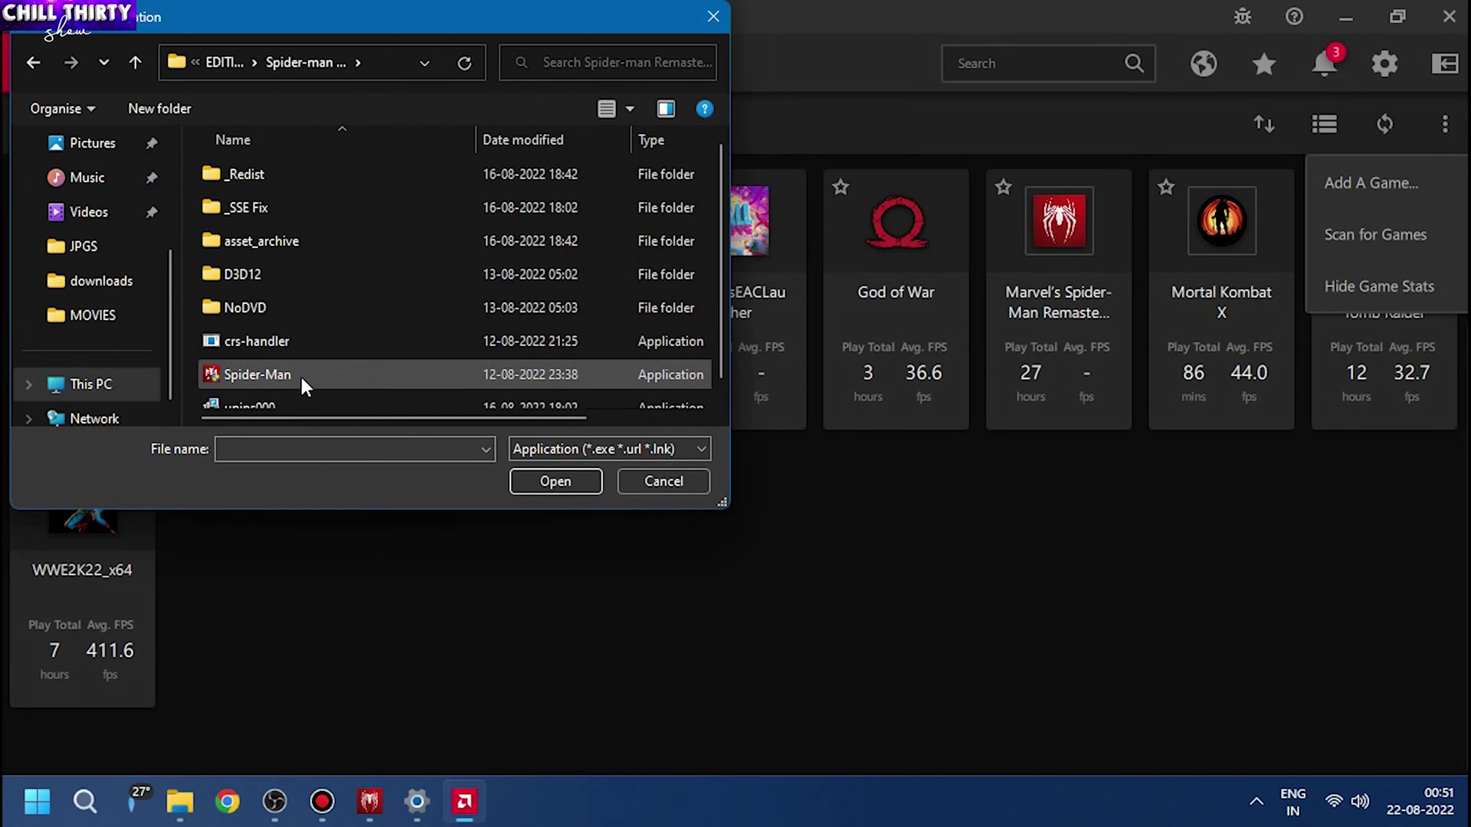
pyautogui.click(301, 378)
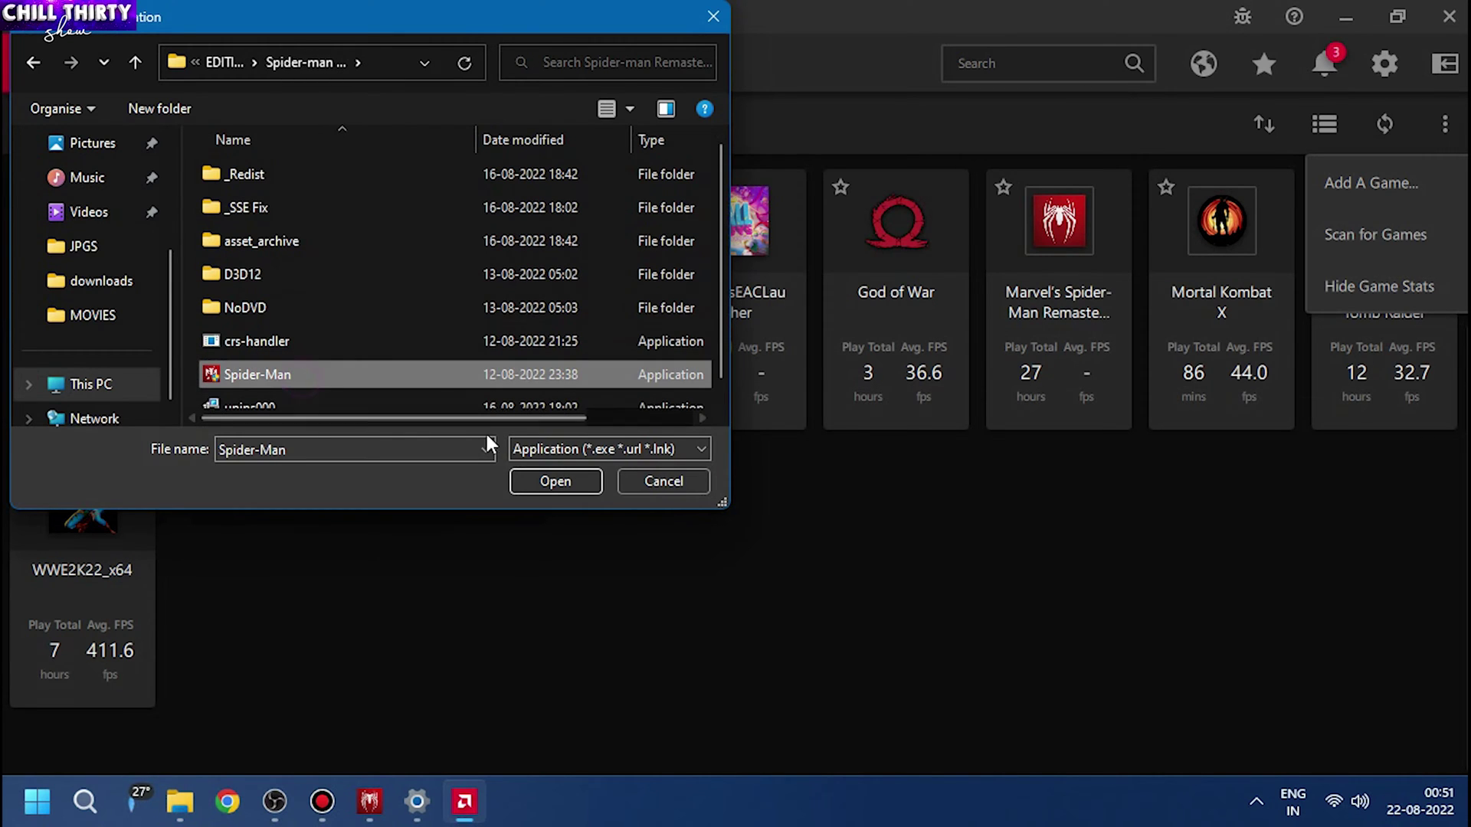
pyautogui.click(697, 480)
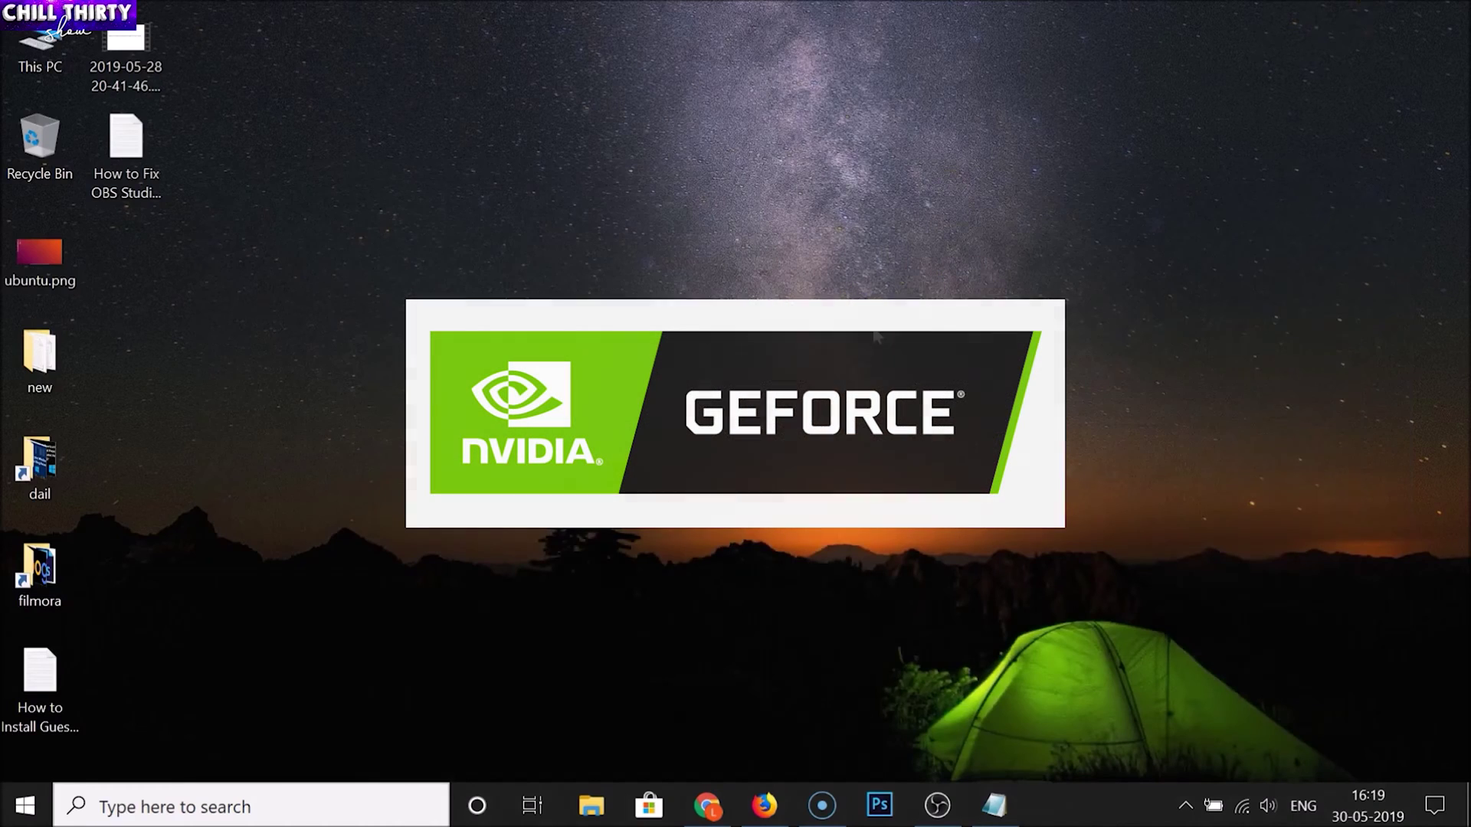
# Open NVIDIA Control Panel to the Program Settings tab of Manage 3D settings
pyautogui.rightClick(721, 277)
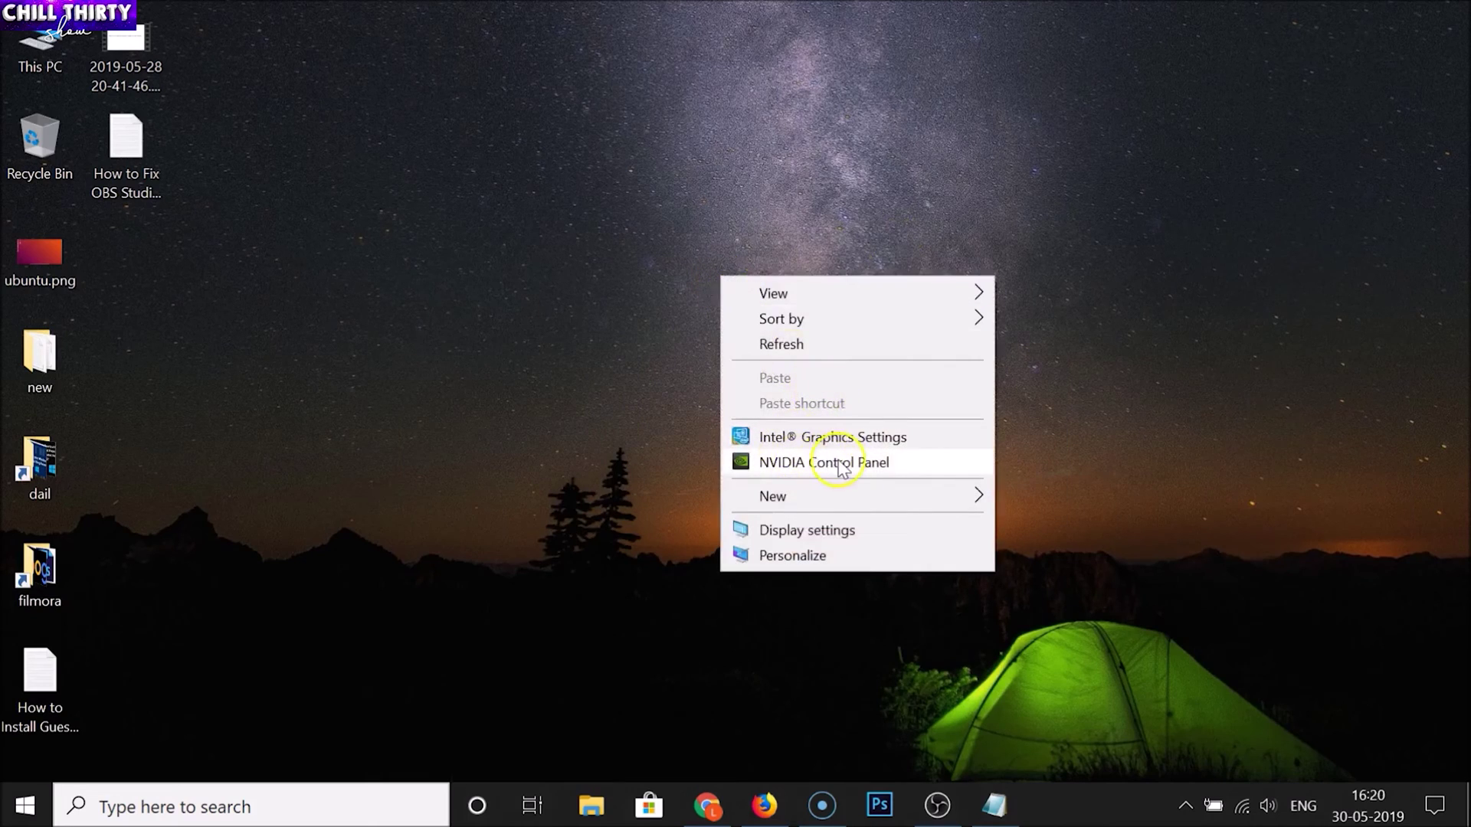
pyautogui.click(848, 464)
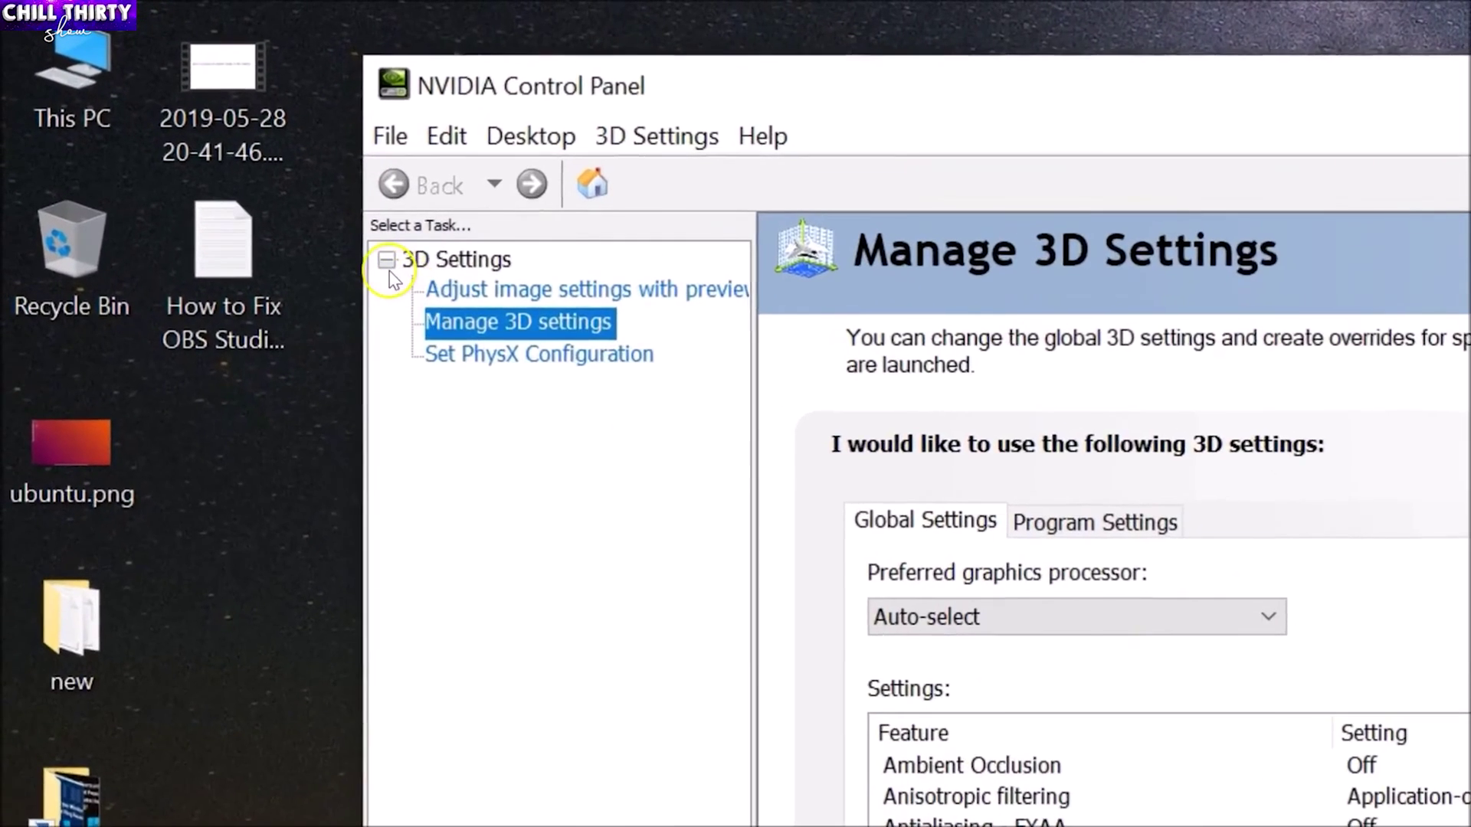
pyautogui.click(259, 147)
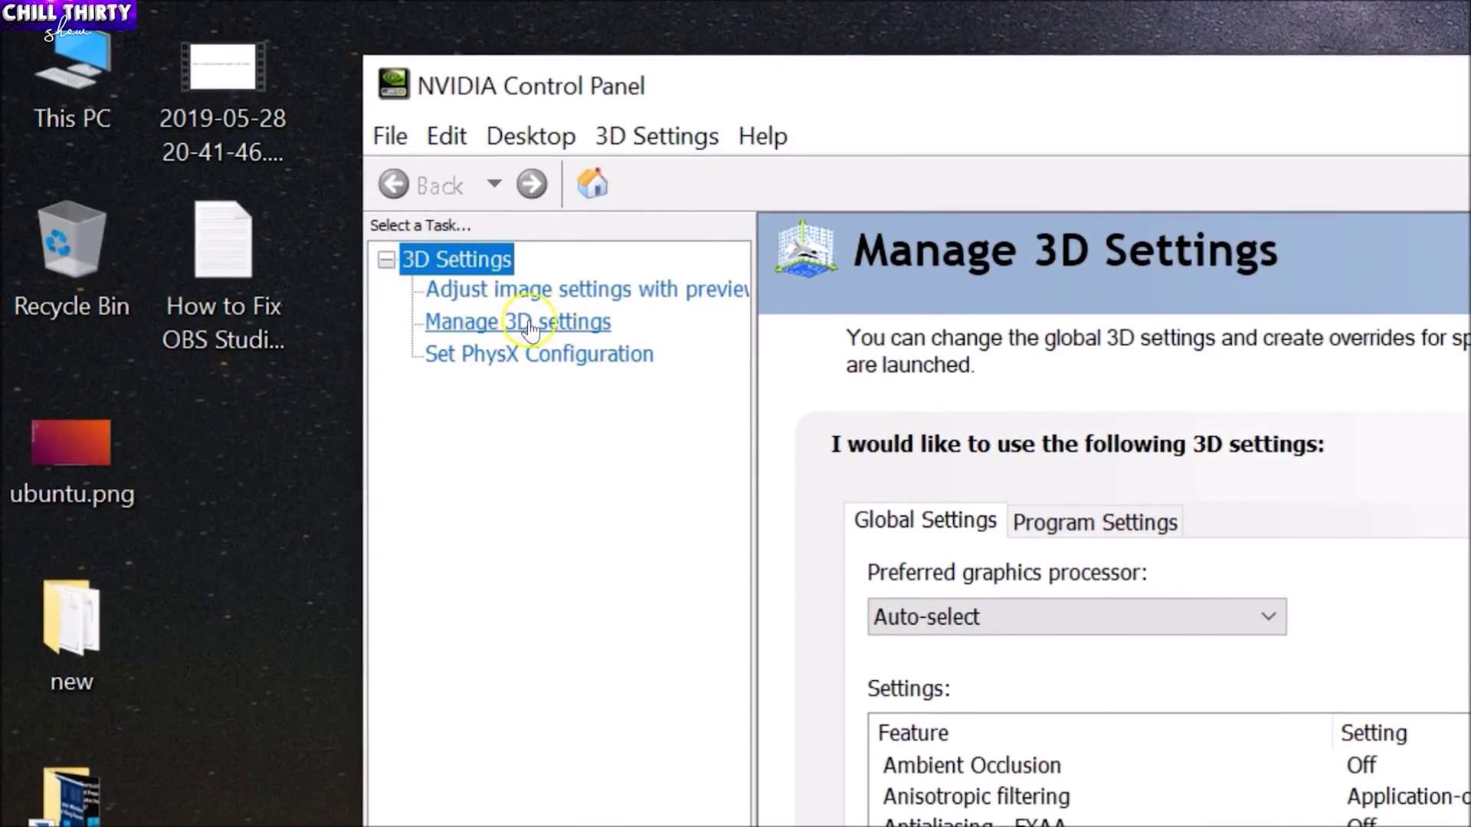
pyautogui.click(571, 325)
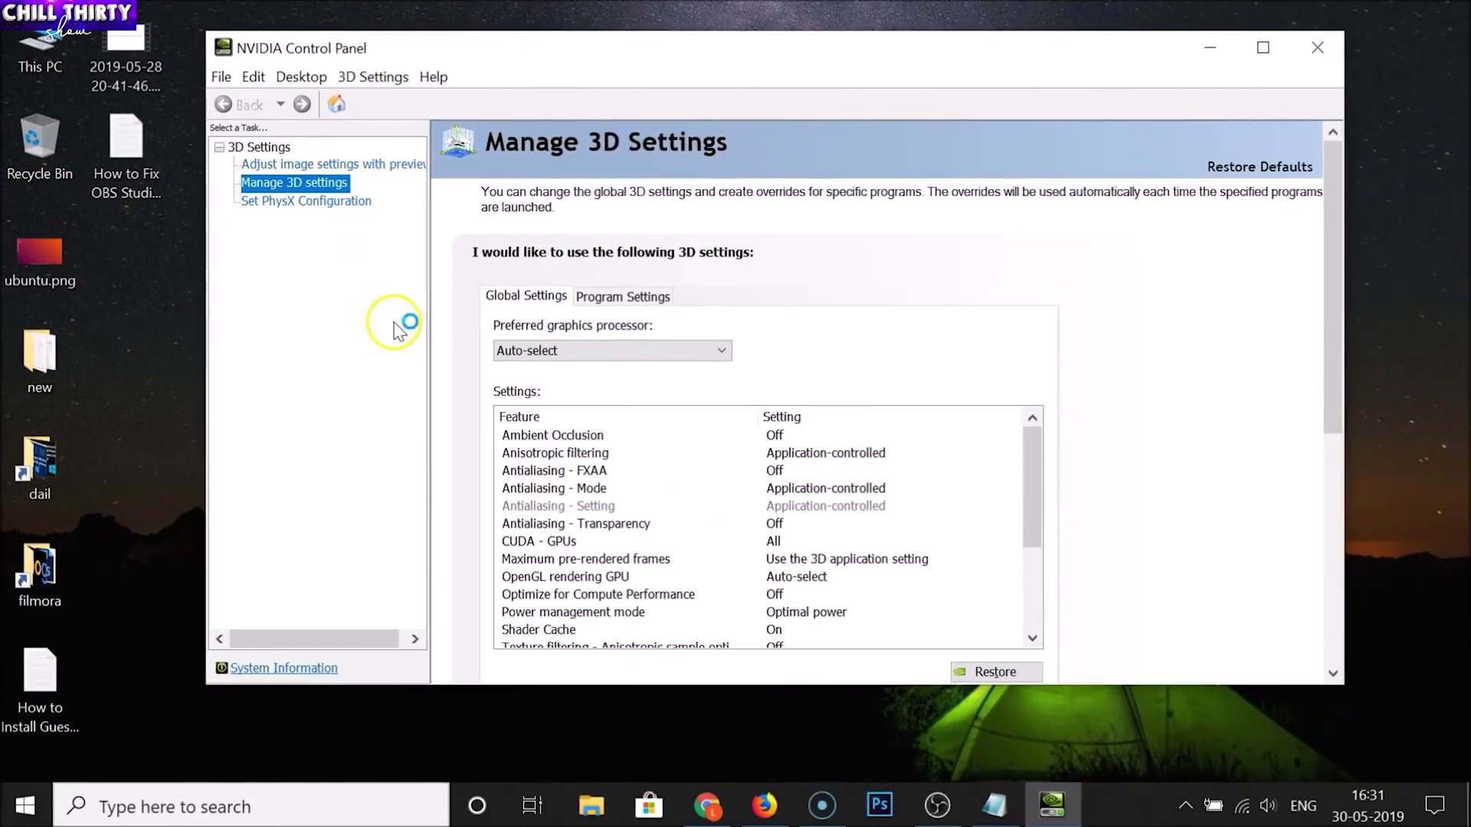
pyautogui.click(621, 298)
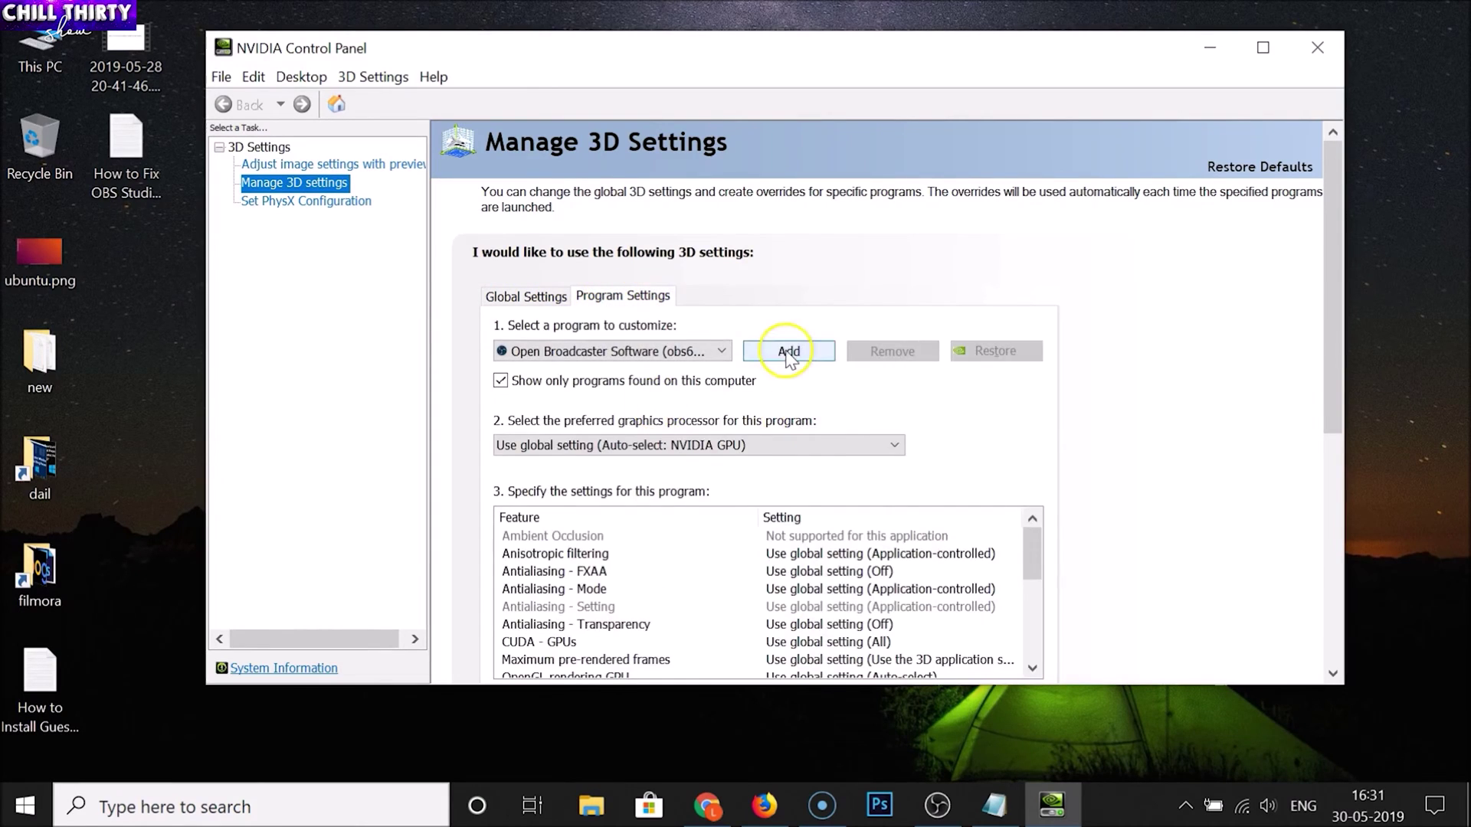
# Add obs64 as a program and set its graphics processor to Integrated graphics
pyautogui.click(788, 353)
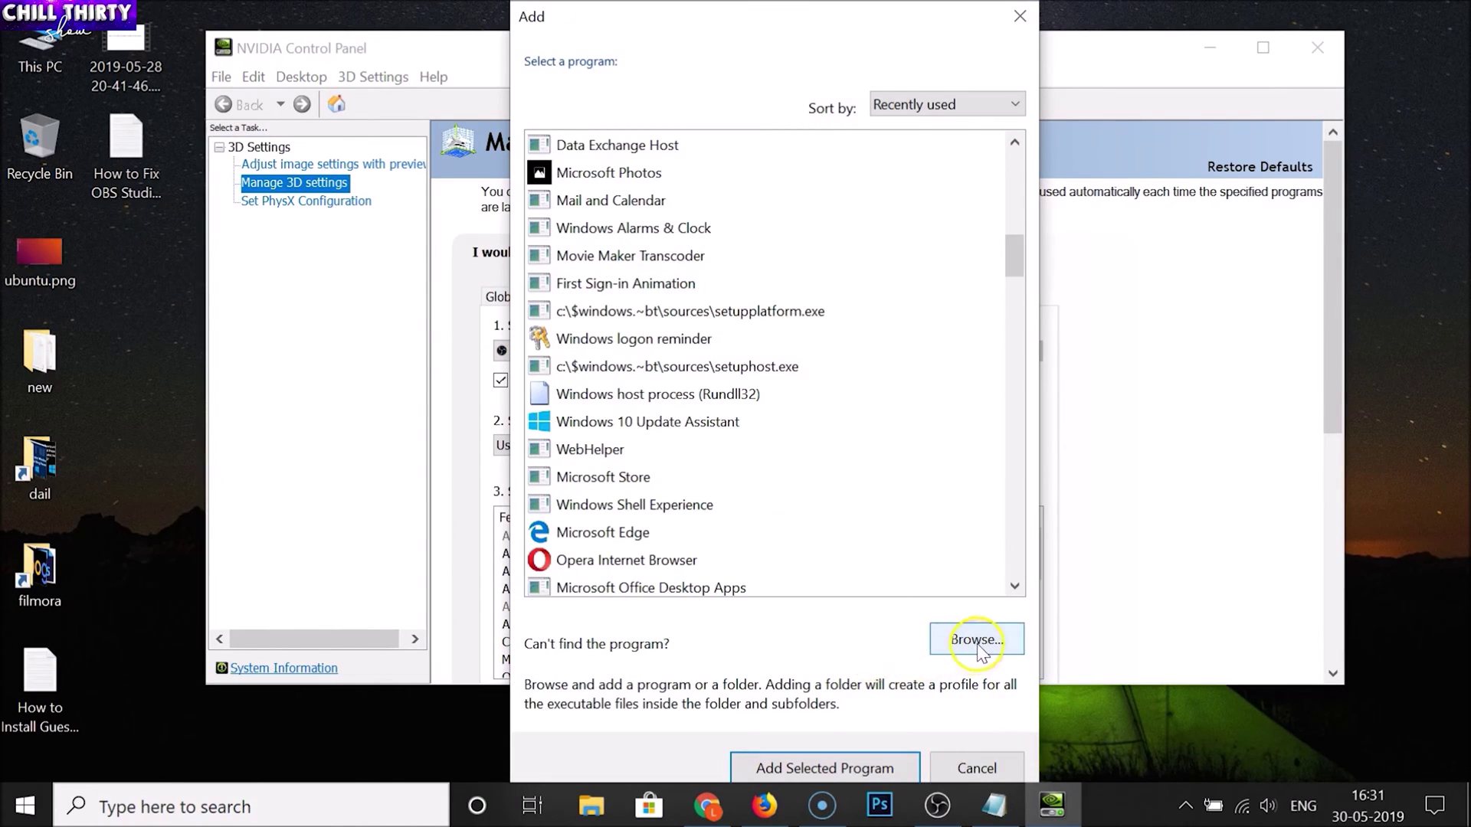
pyautogui.click(974, 640)
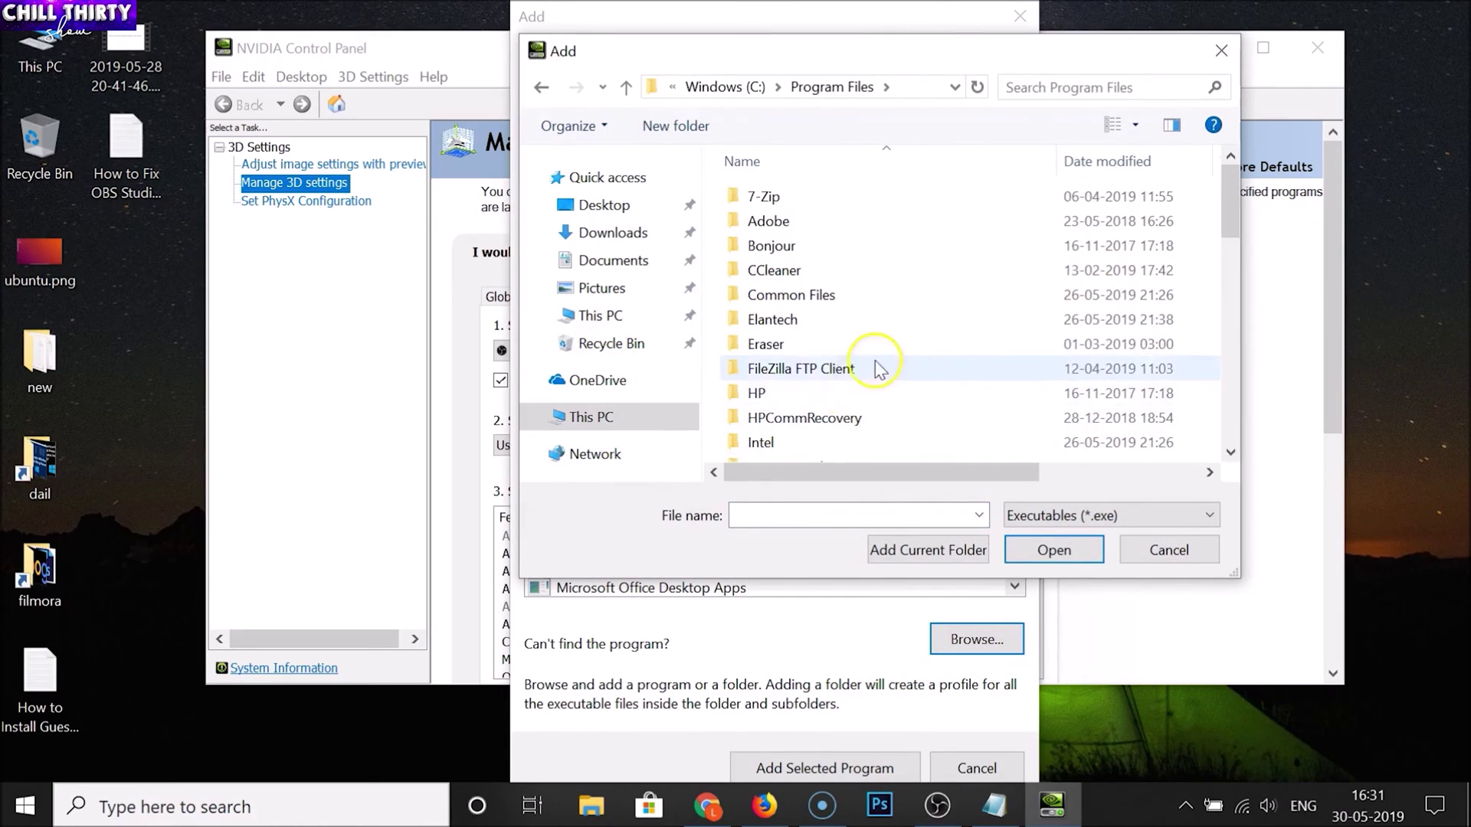
pyautogui.click(782, 295)
pyautogui.click(1053, 549)
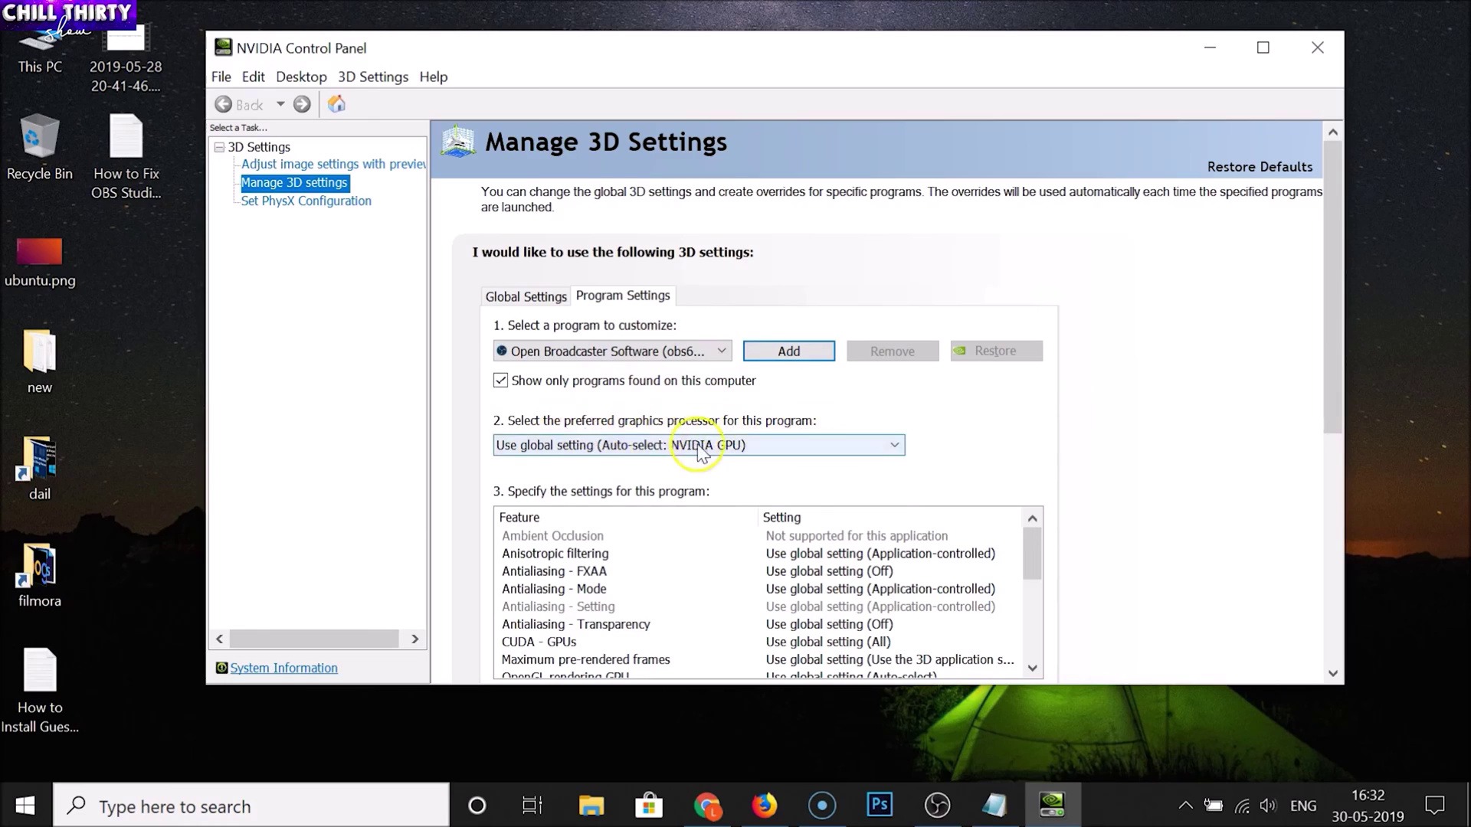
pyautogui.click(688, 452)
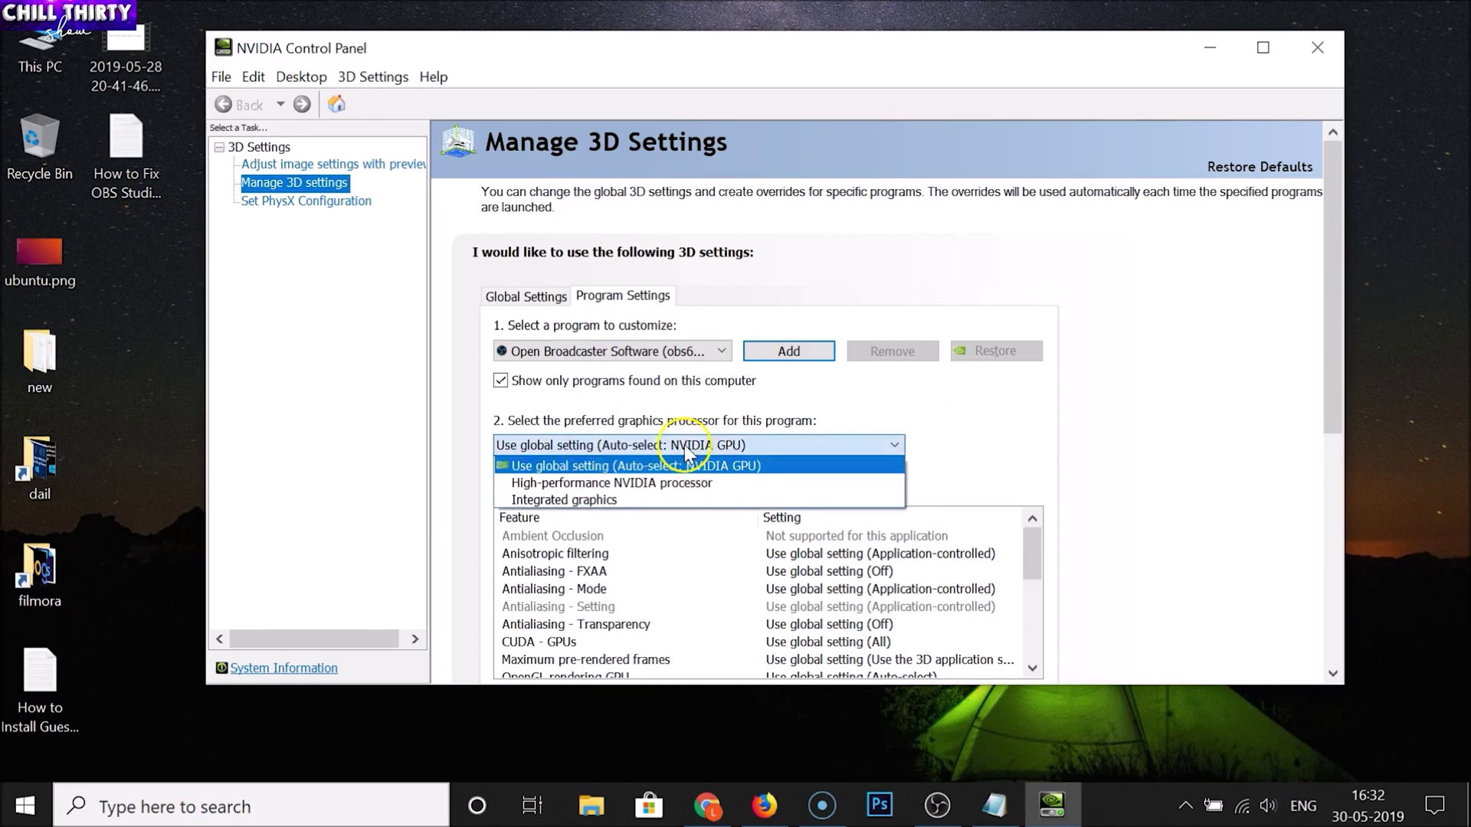
pyautogui.click(589, 501)
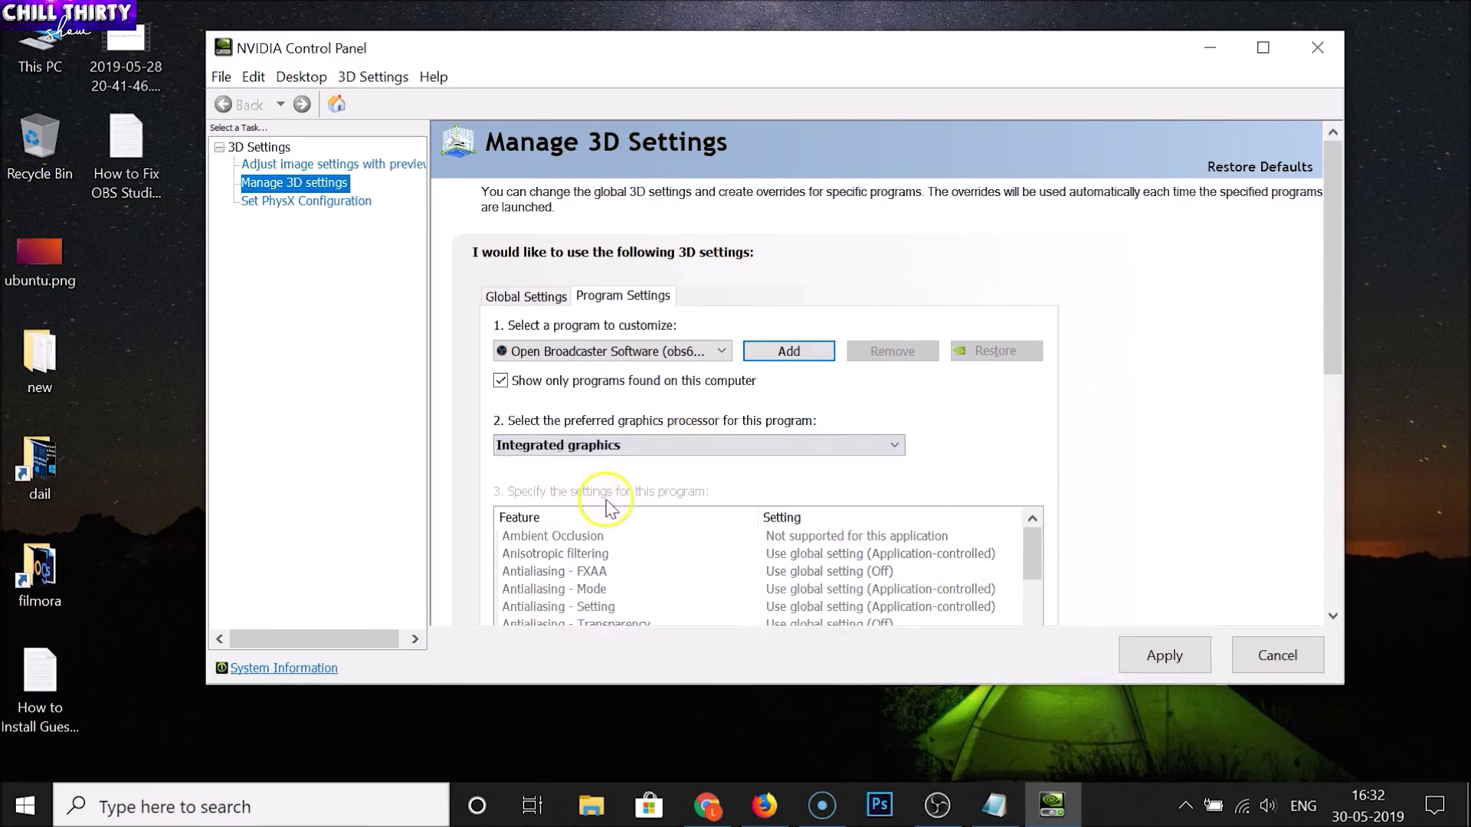
# Apply the Integrated graphics setting for OBS in NVIDIA Control Panel
pyautogui.click(1163, 652)
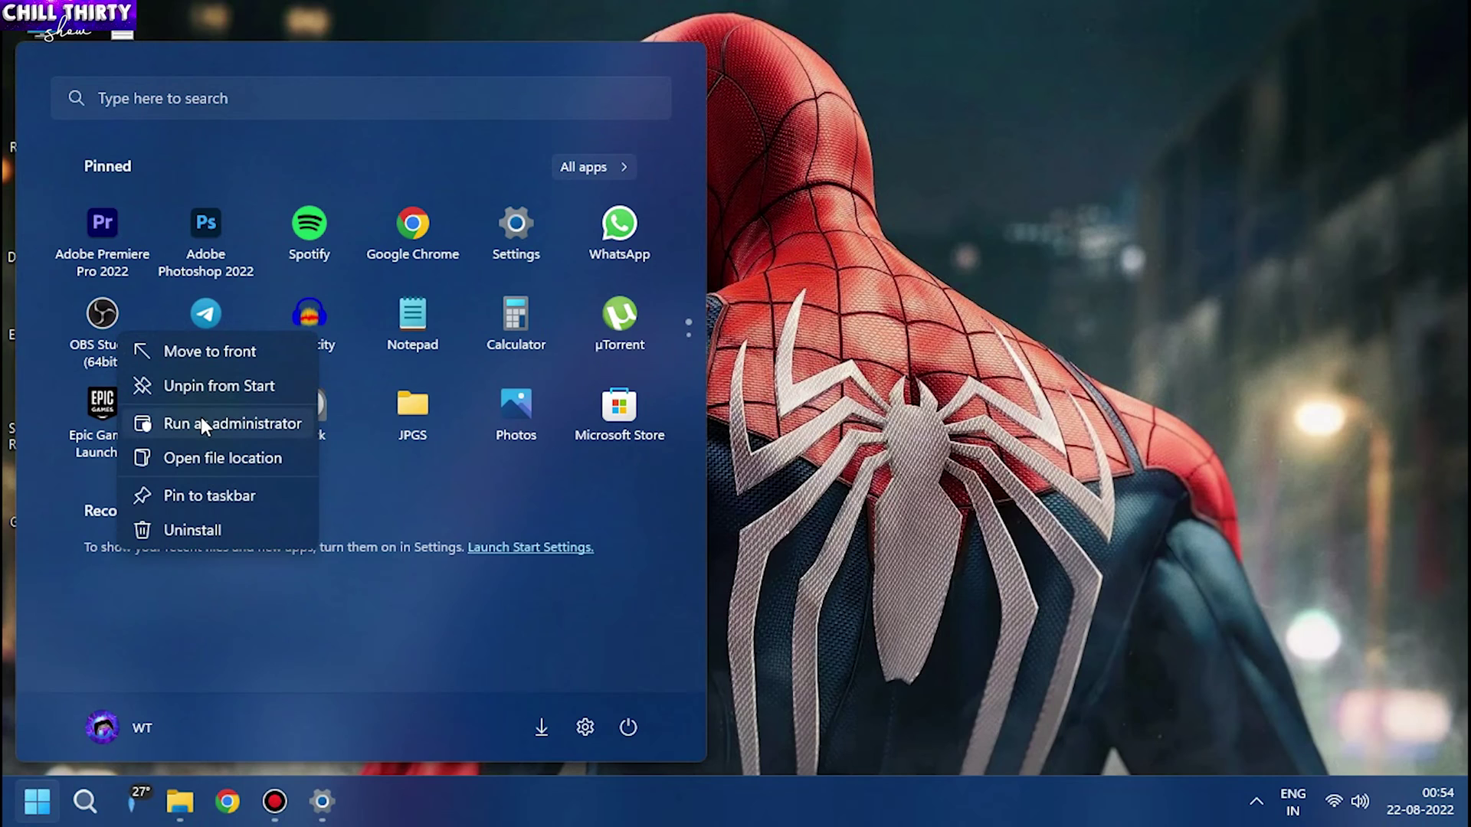